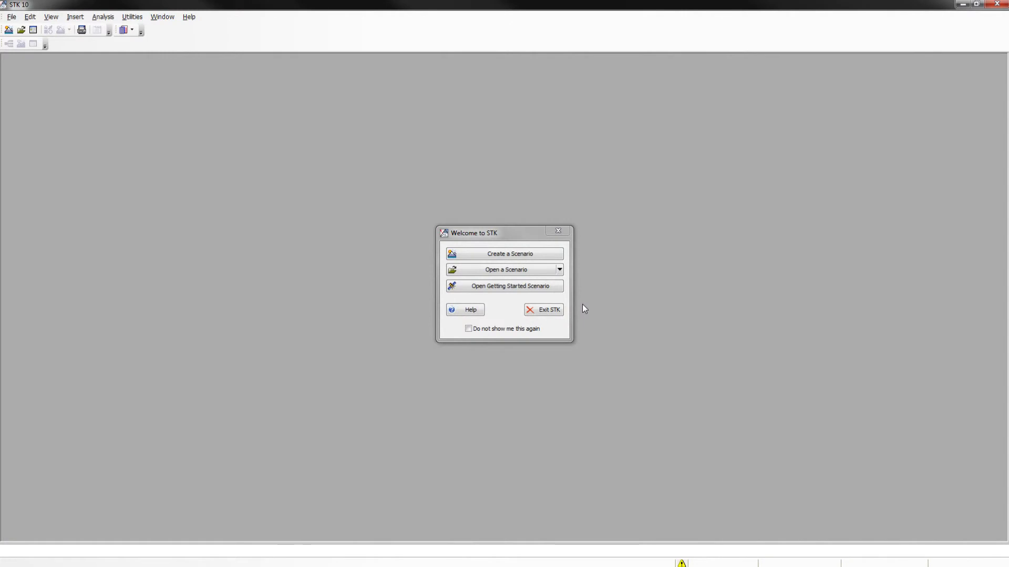
Open Afghan_Terrain.vdf from Public > Users > Training on the STK Data Federate server
click(505, 274)
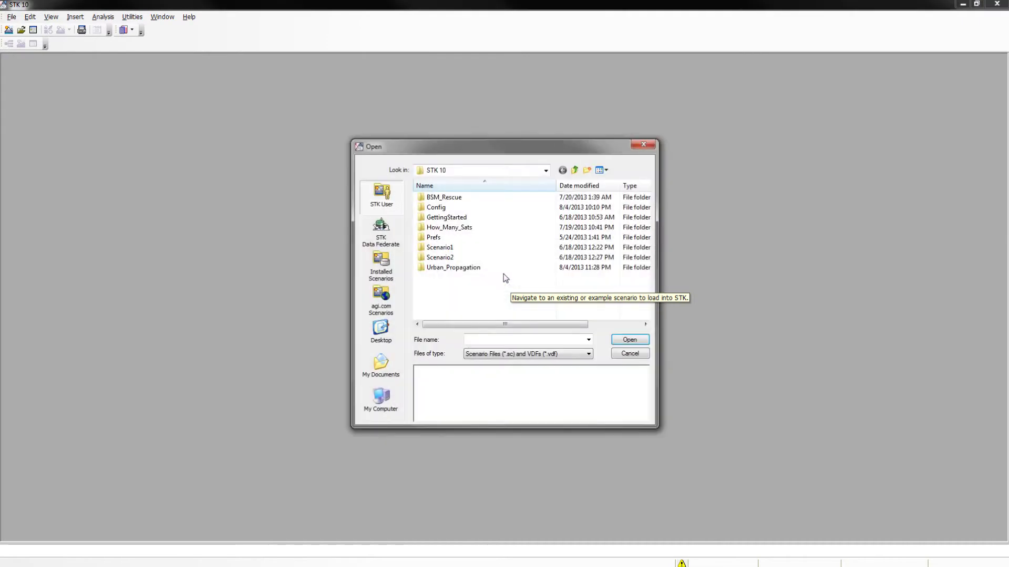
click(391, 245)
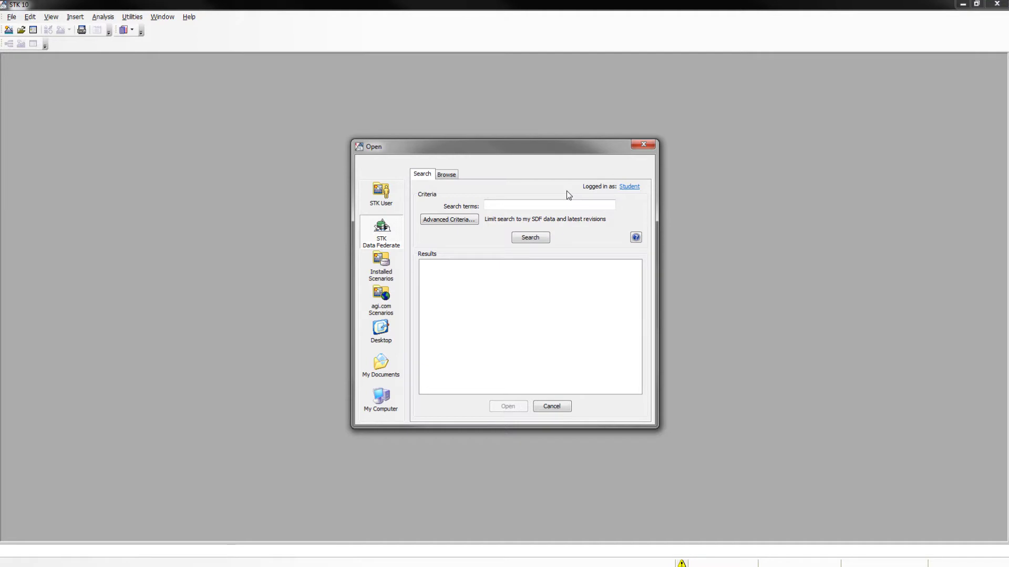
click(446, 176)
click(438, 225)
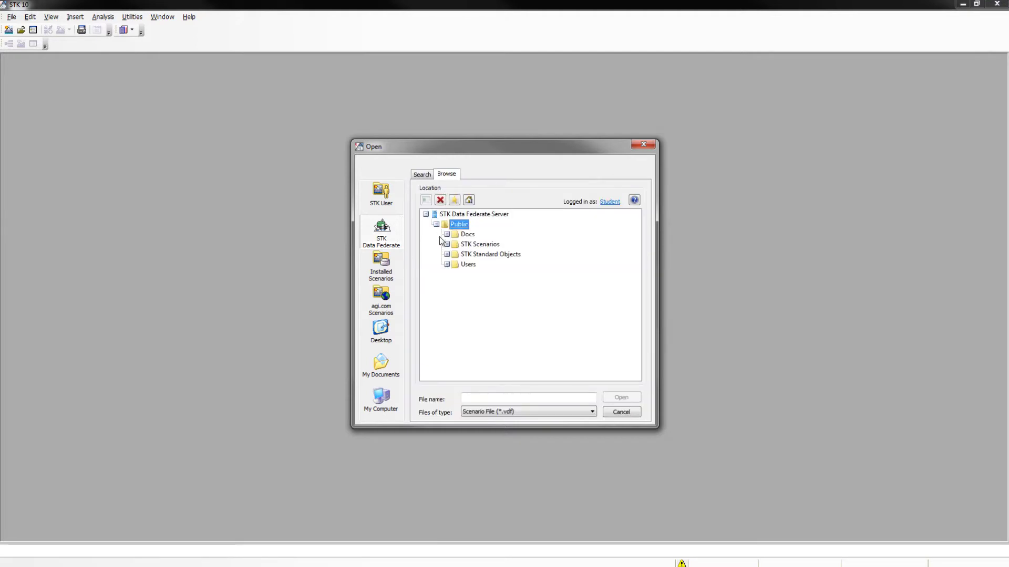
click(467, 264)
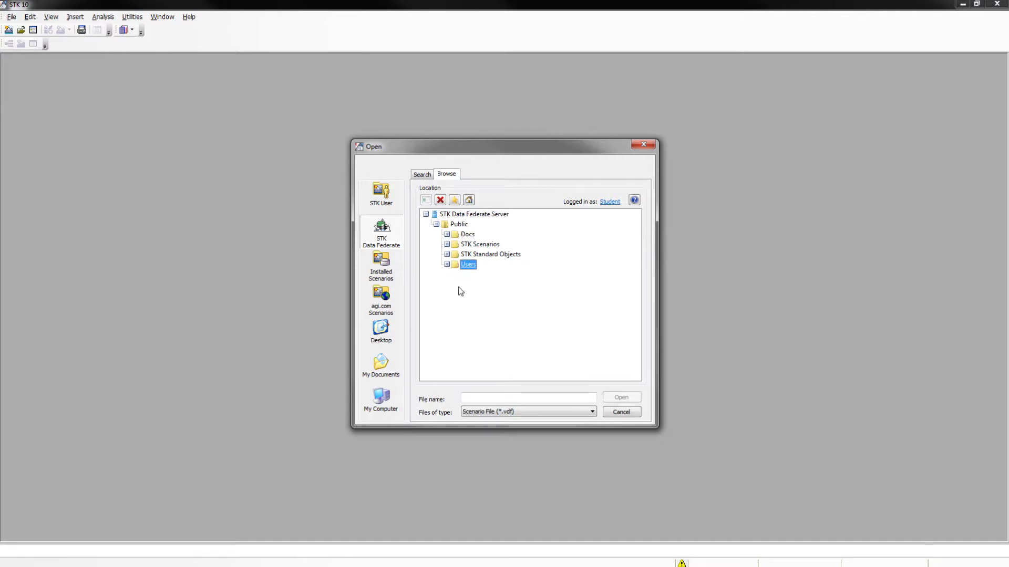
click(480, 284)
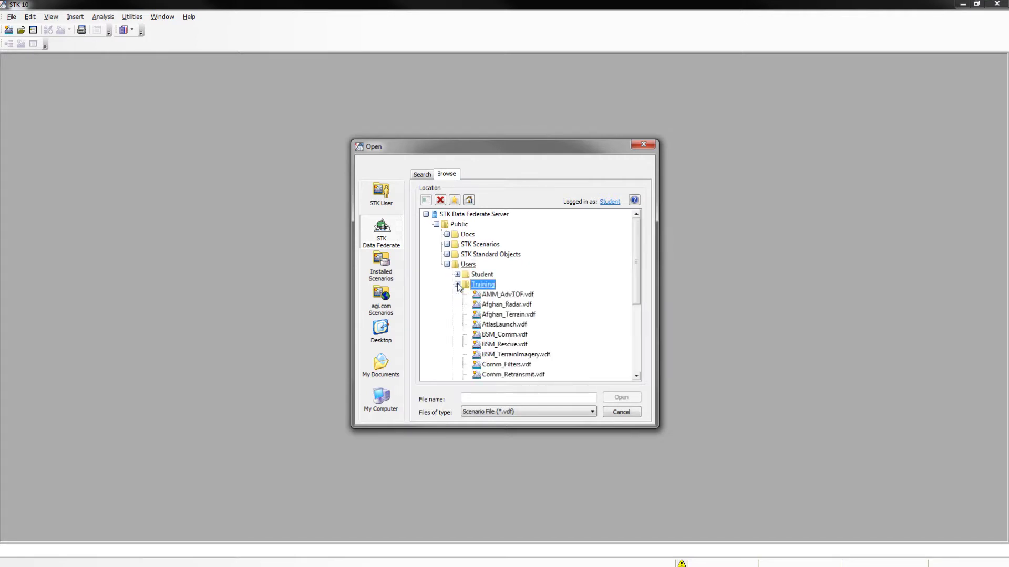
click(503, 315)
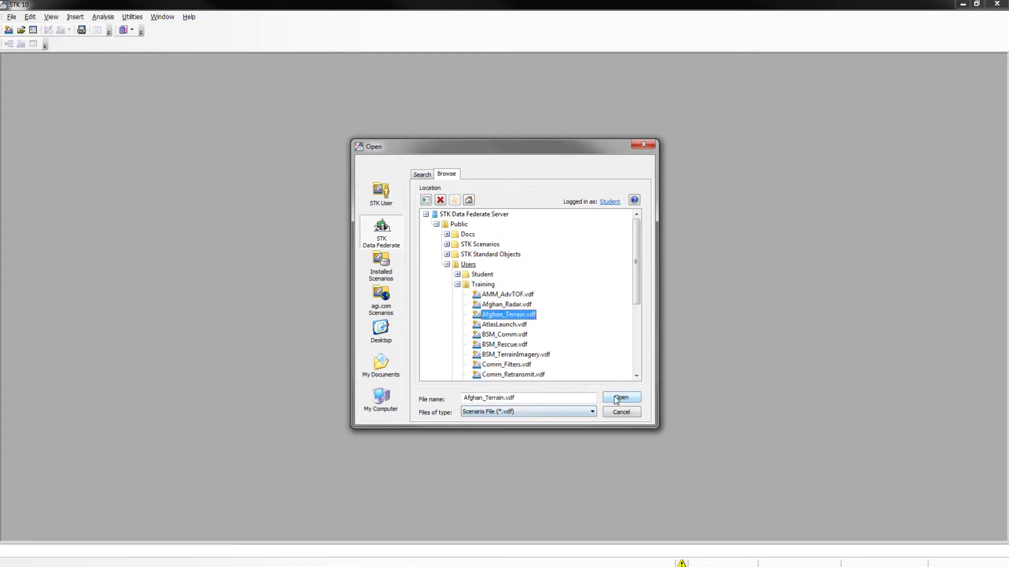
click(617, 399)
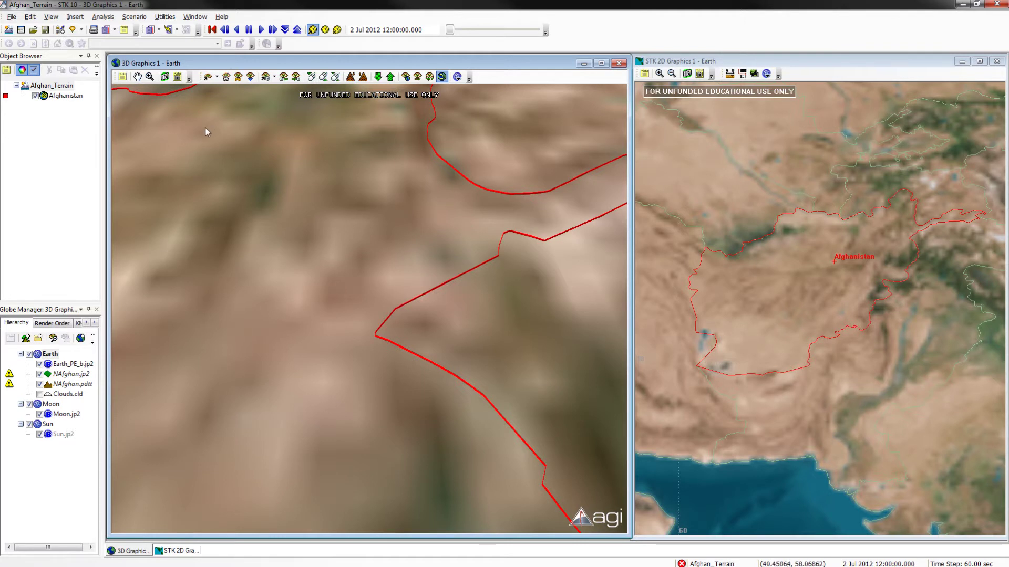
Bring up the context menu for the loaded Afghan_Terrain scenario
right_click(73, 87)
Set the scenario epoch to Use Analysis Start Time and apply
click(79, 95)
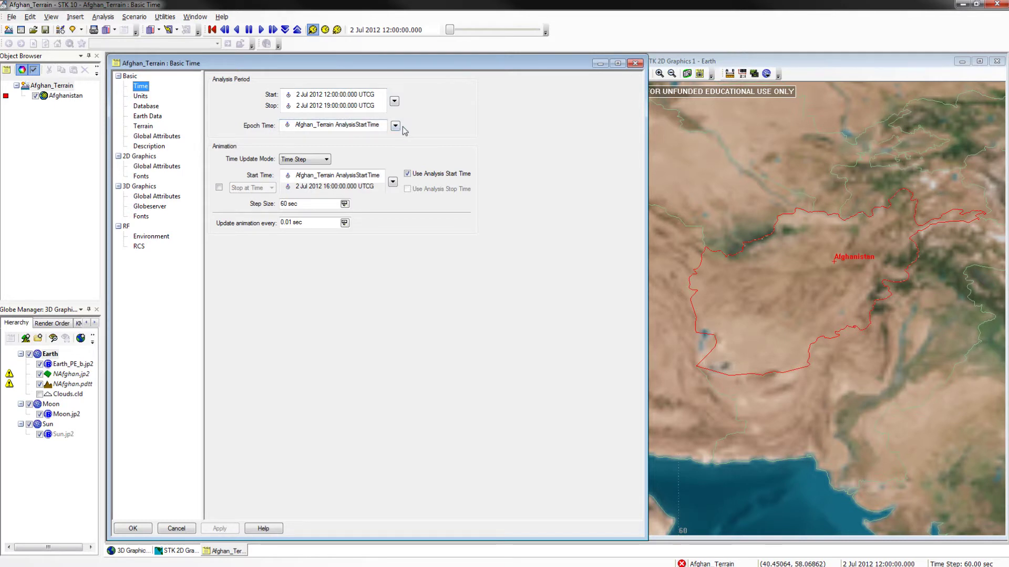
click(395, 126)
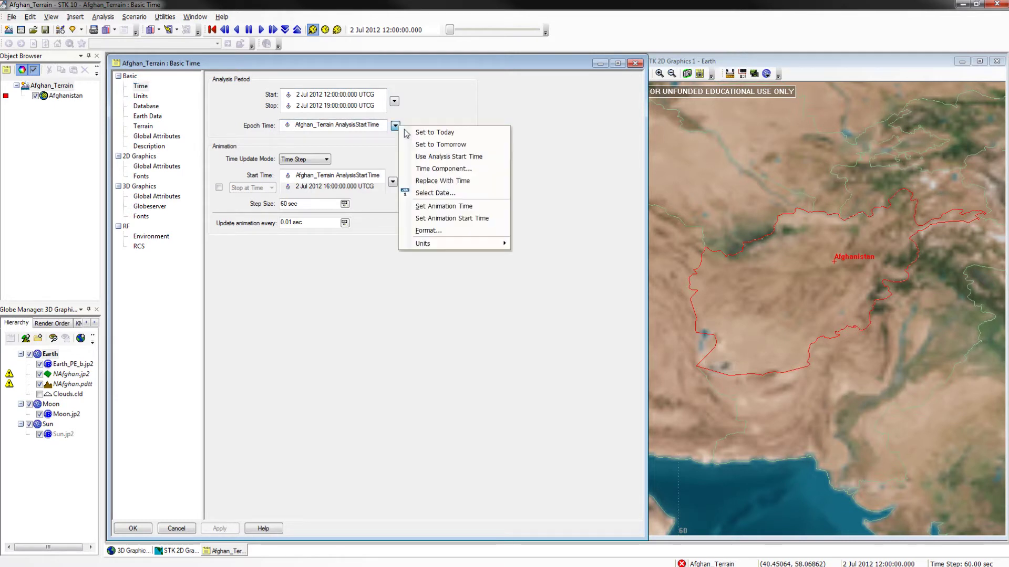
click(445, 157)
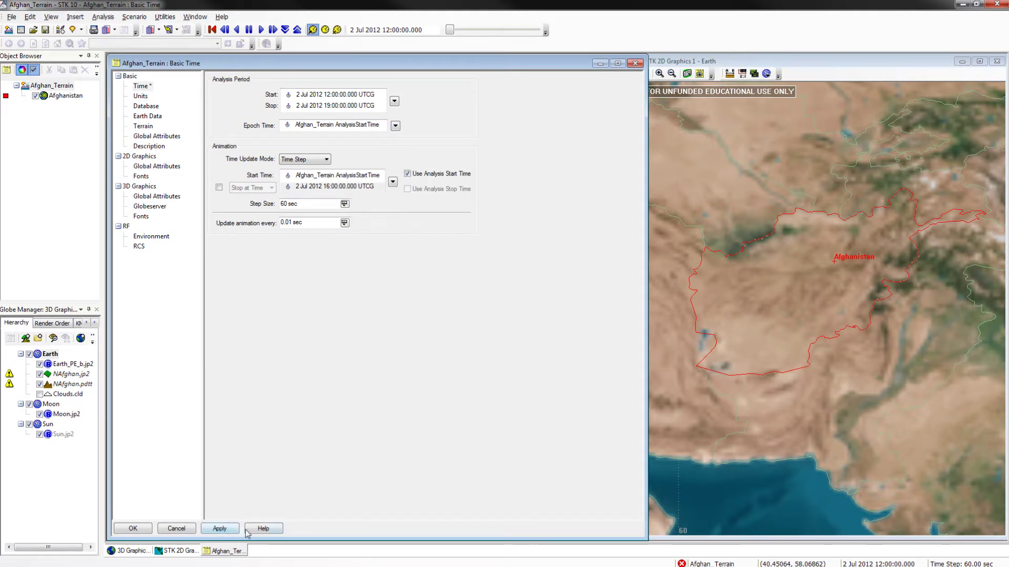
click(225, 530)
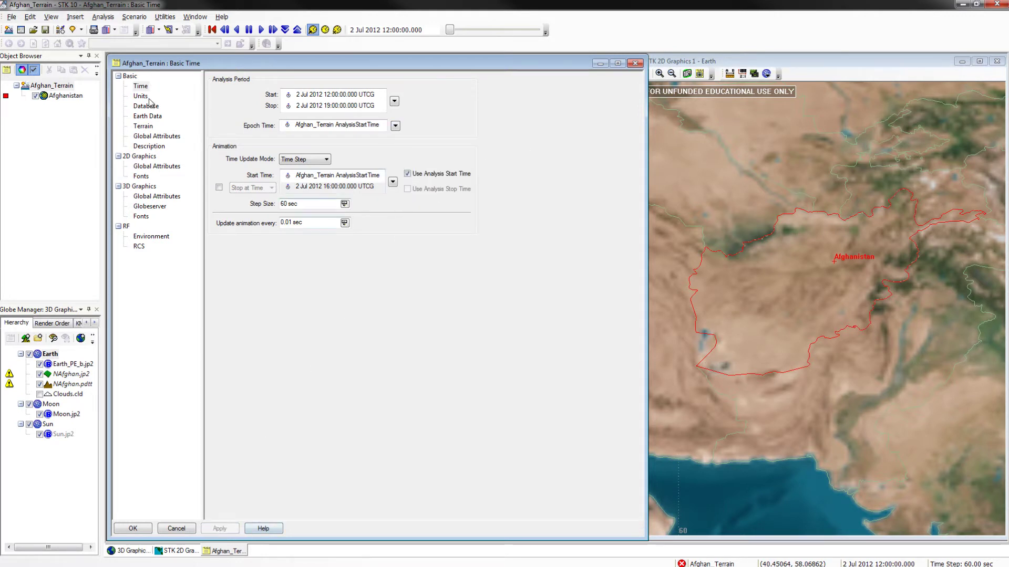
Review the scenario Description and 3D Graphics Global Attributes, then close the properties
click(149, 146)
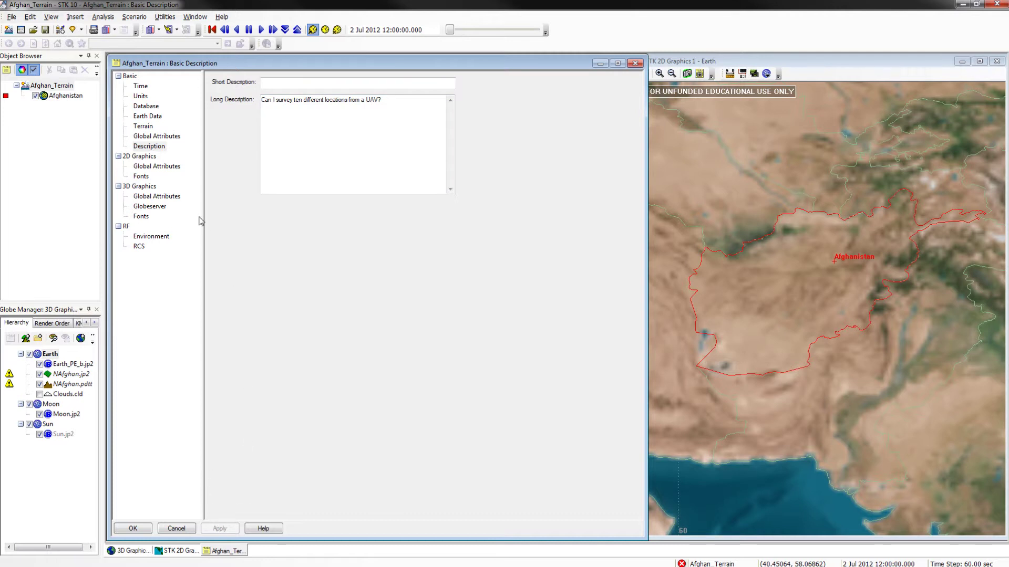
click(157, 197)
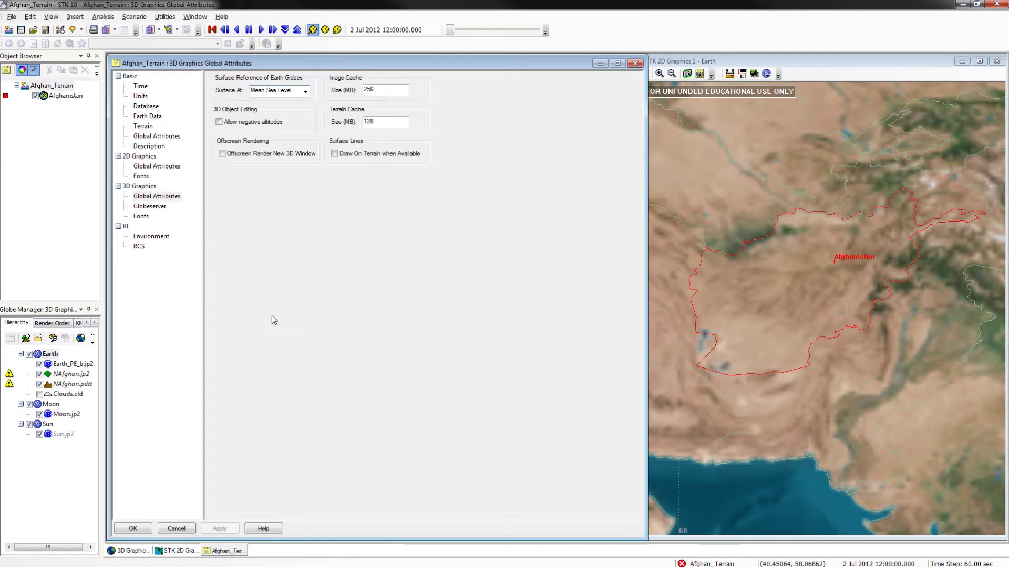
click(133, 528)
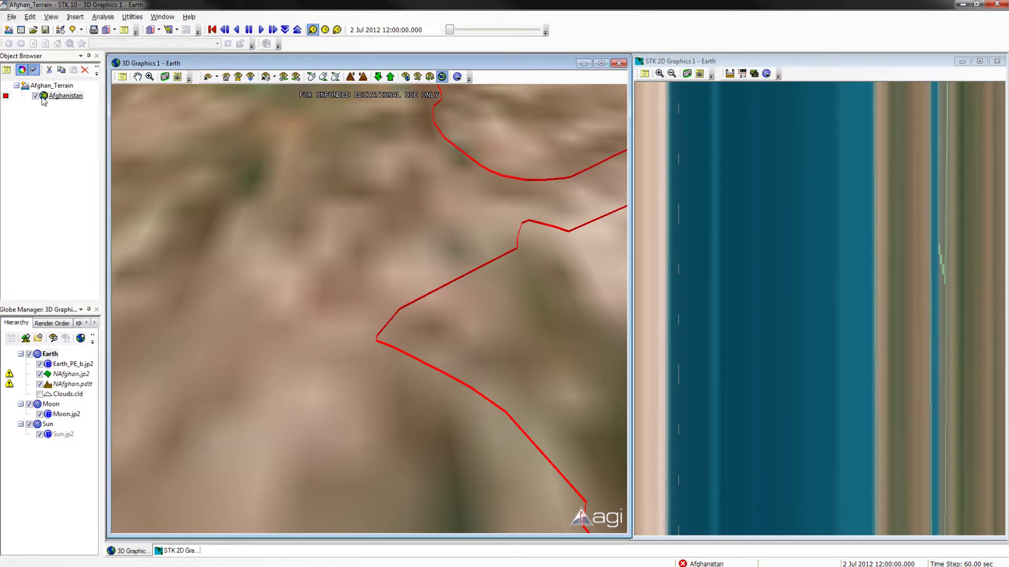
Bring up the context menu for the Afghanistan object to delete it
right_click(44, 98)
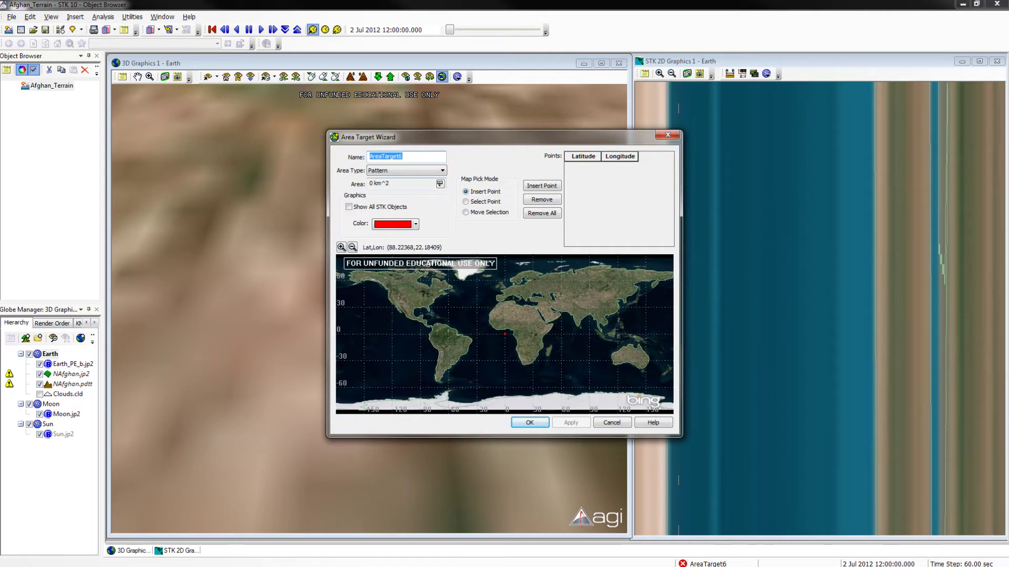
Name the area target Hot_Area and add points (37.0952, 70.8405) and (37.093, 71.2089)
text(Hot_Area)
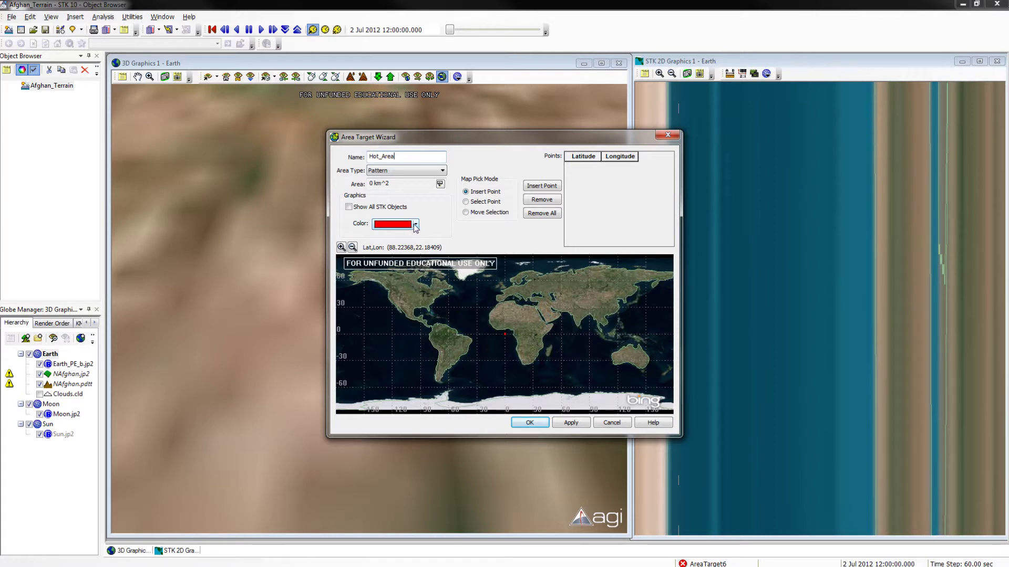
click(550, 187)
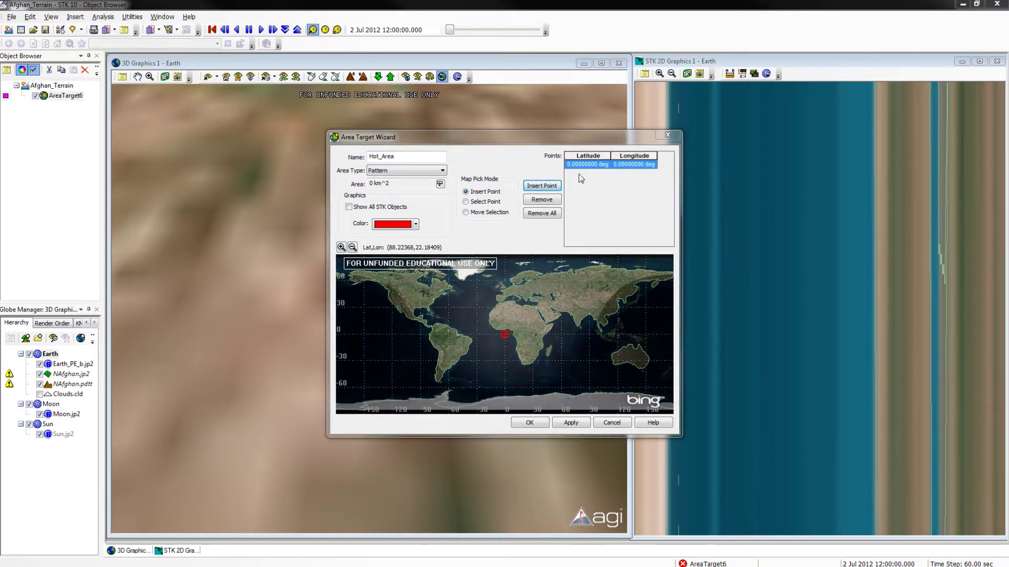
text(37.0952)
key(Tab)
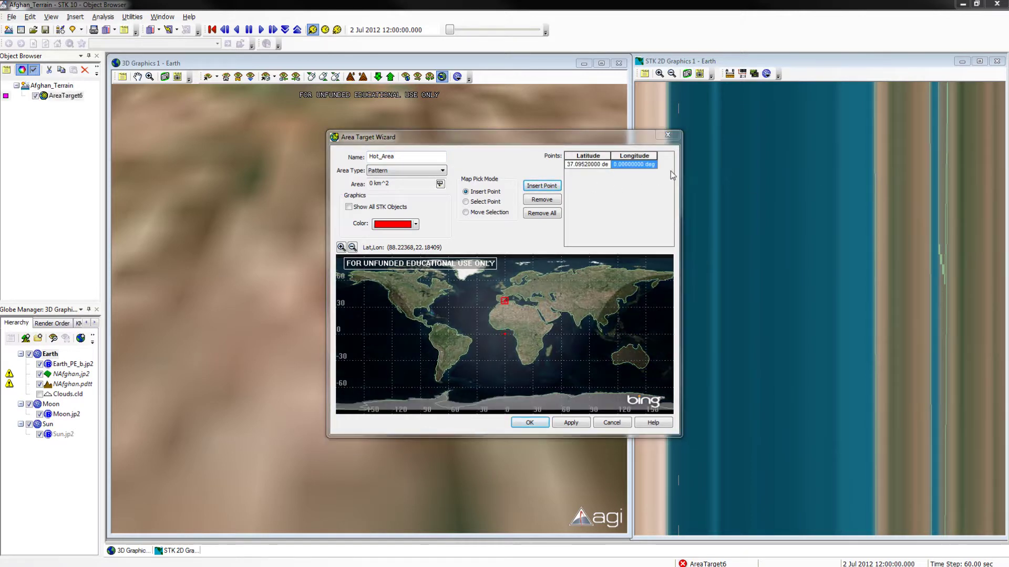
text(70.8405)
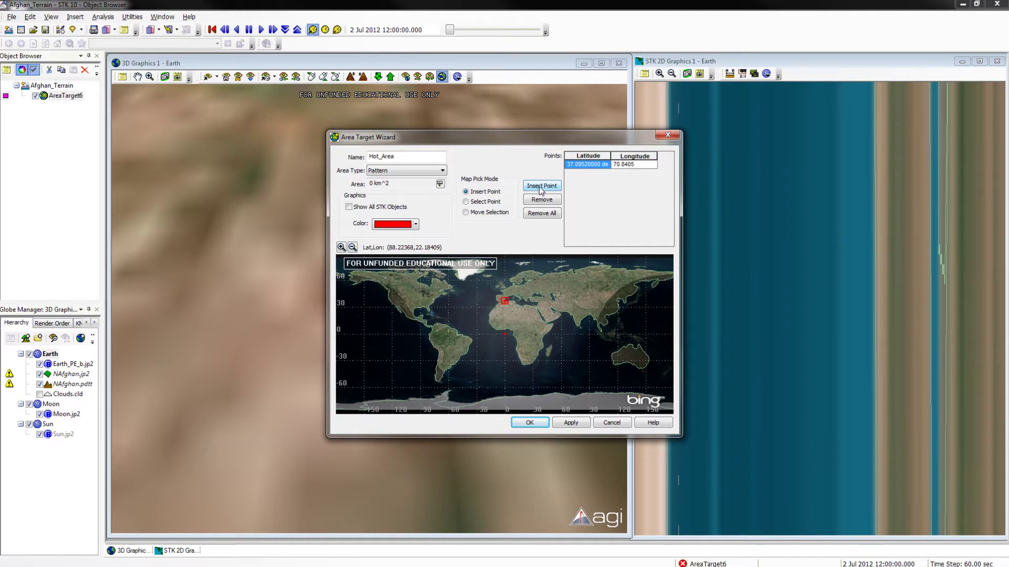
click(541, 187)
click(586, 172)
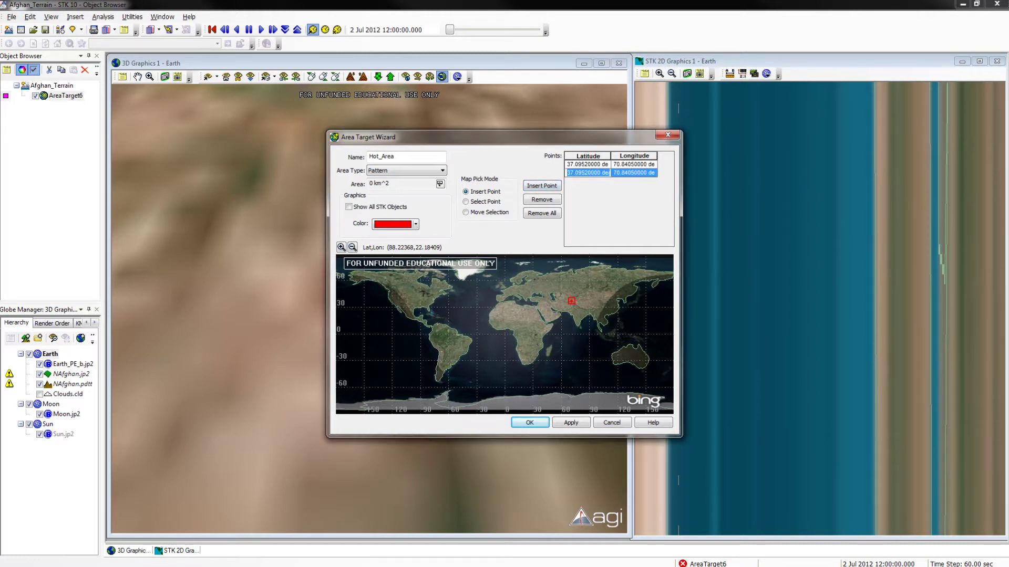
text(37.093)
key(Tab)
text(71.2089)
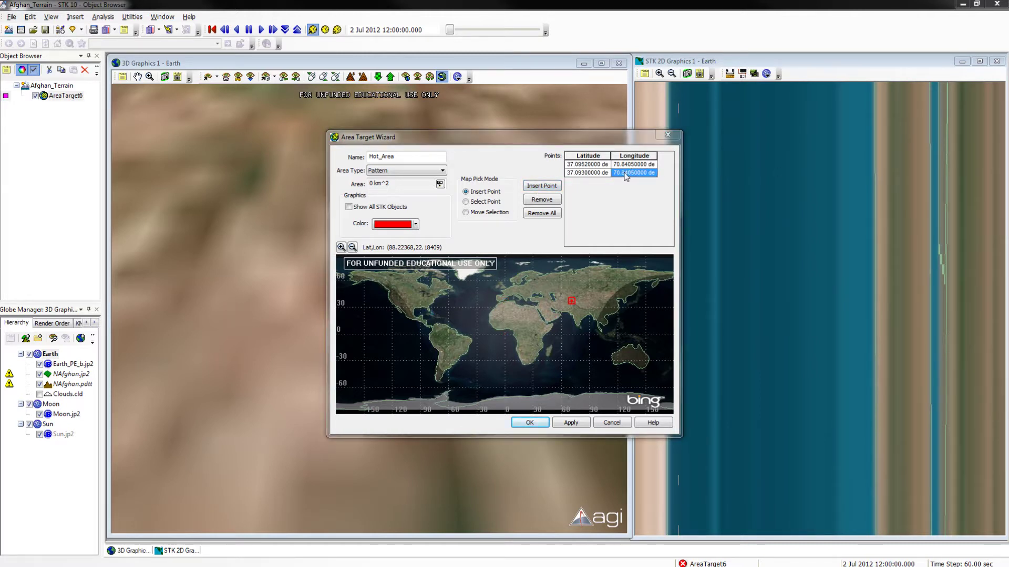
key(Return)
Add points (36.7487, 71.194) and (36.7386, 70.8277), then apply and finish the wizard
click(546, 189)
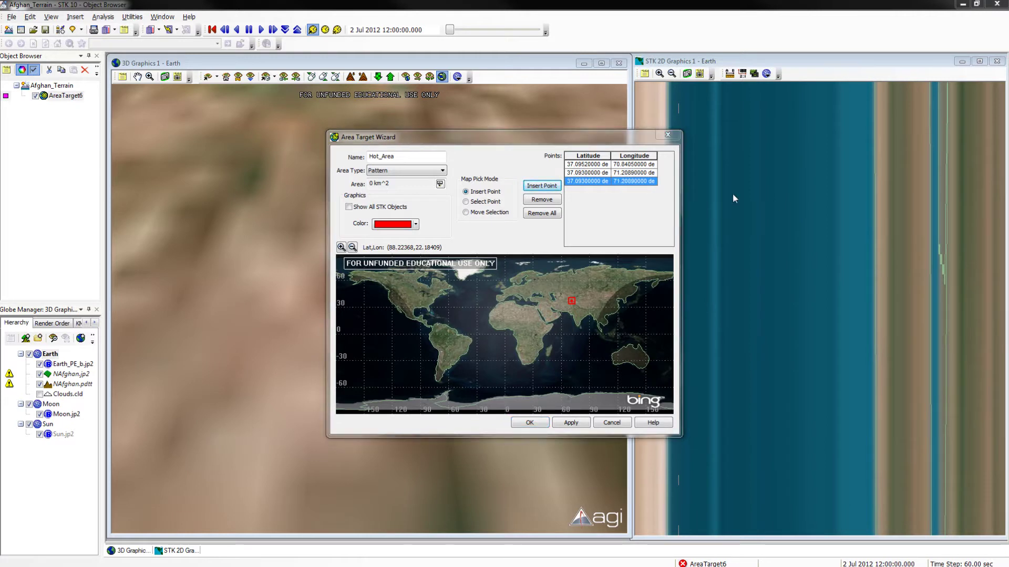
click(587, 181)
text(36.7487)
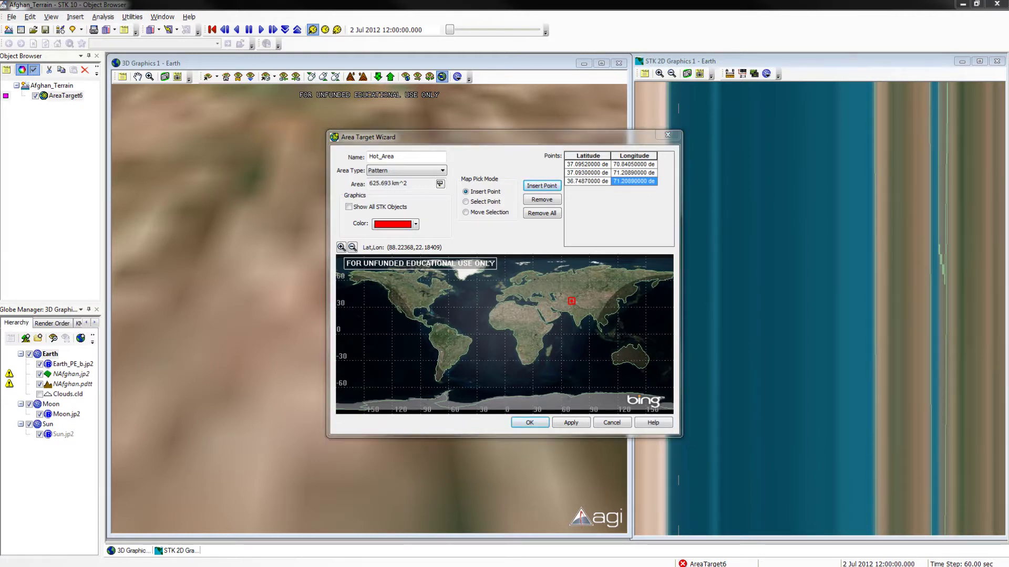
click(627, 181)
text(71.194)
click(536, 186)
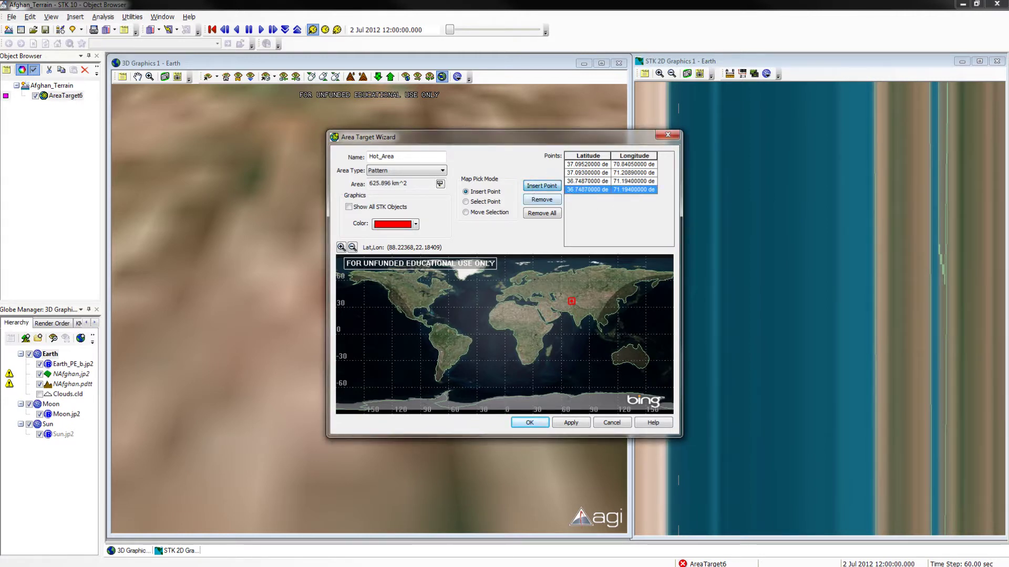
click(578, 190)
text(36.7386)
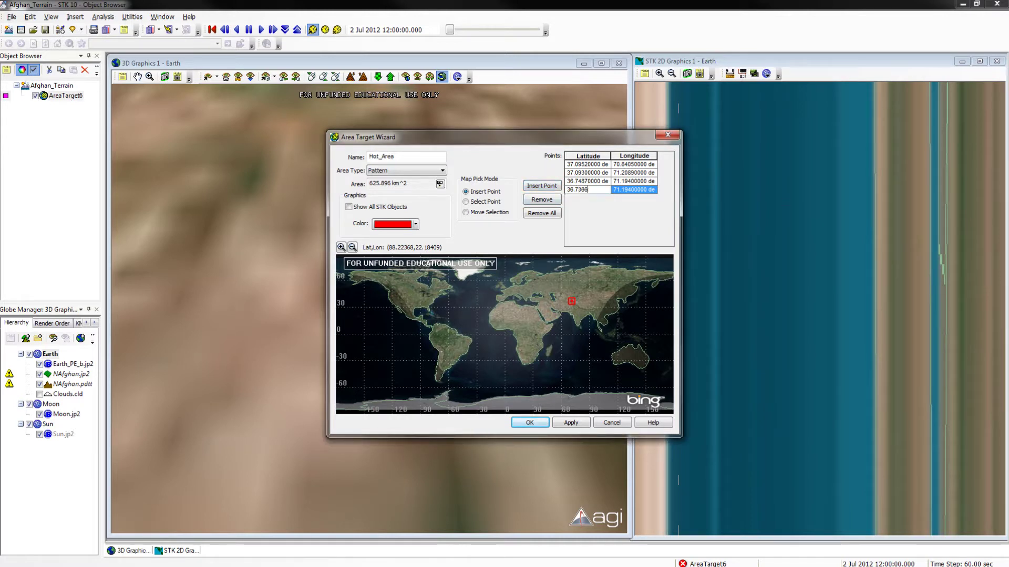
key(Return)
click(642, 190)
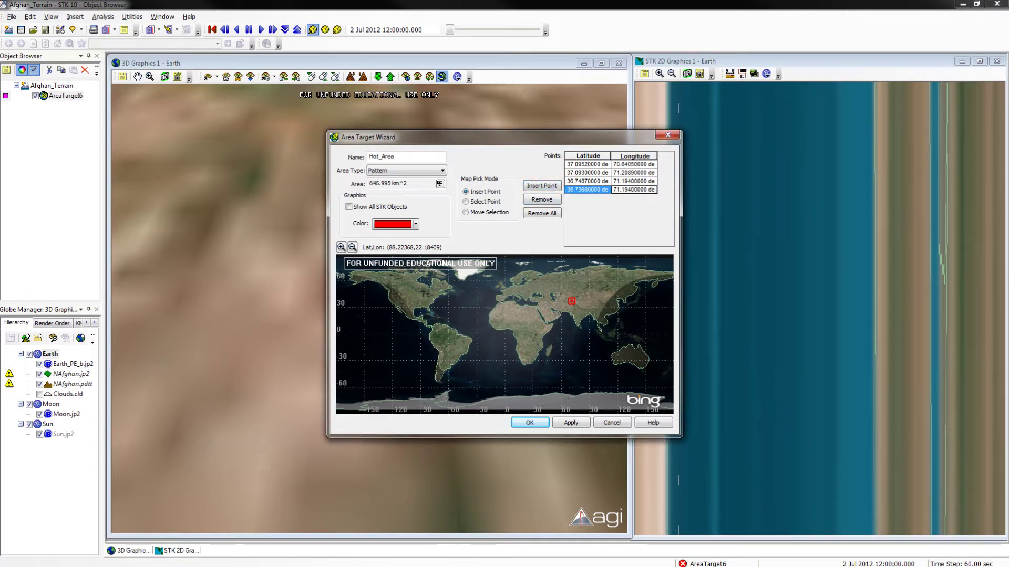
text(70.8277)
key(Return)
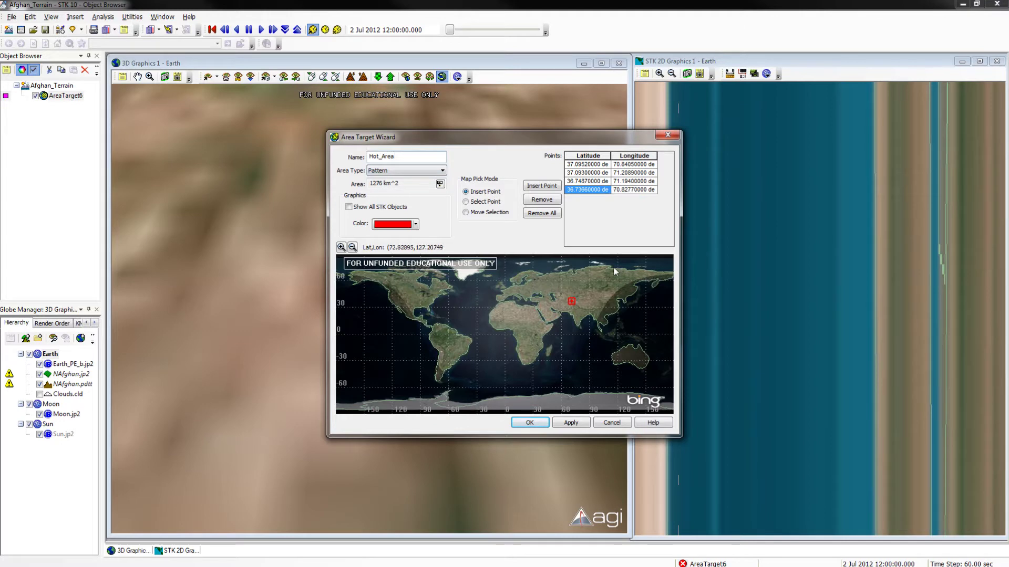
click(567, 422)
click(531, 421)
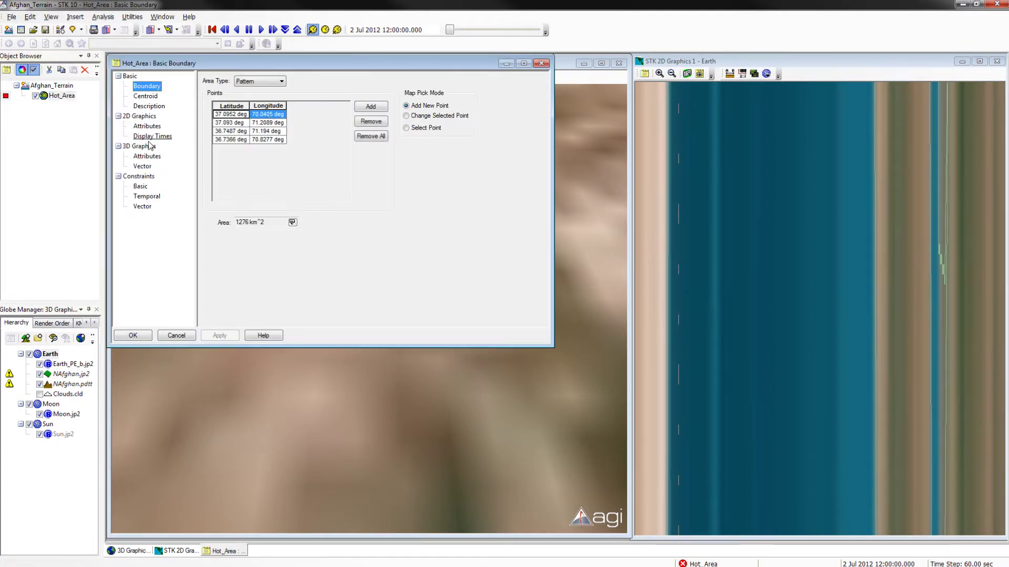
Show Hot_Area's boundary wall with its upper edge 0.1 km above terrain
click(146, 156)
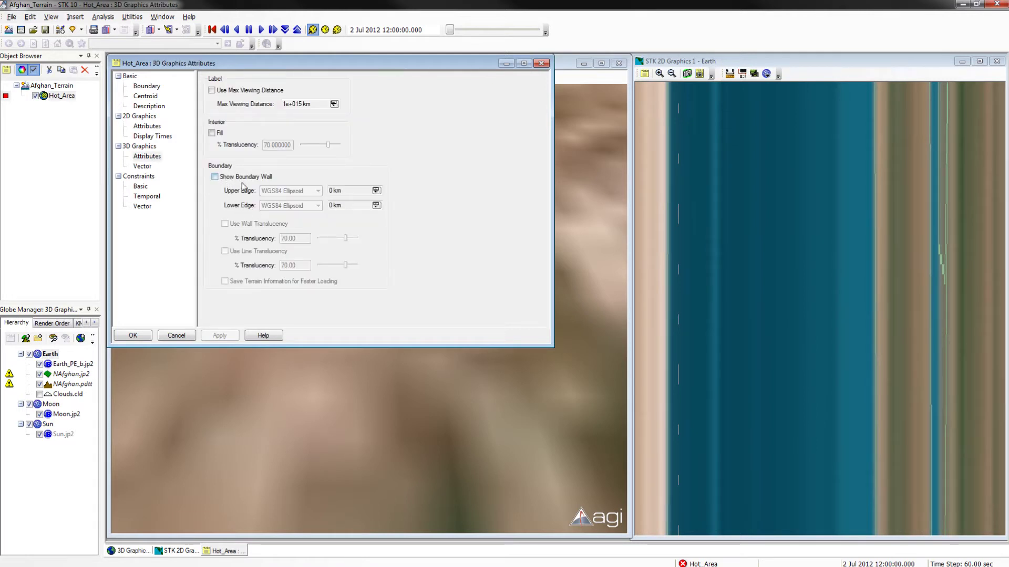
click(215, 177)
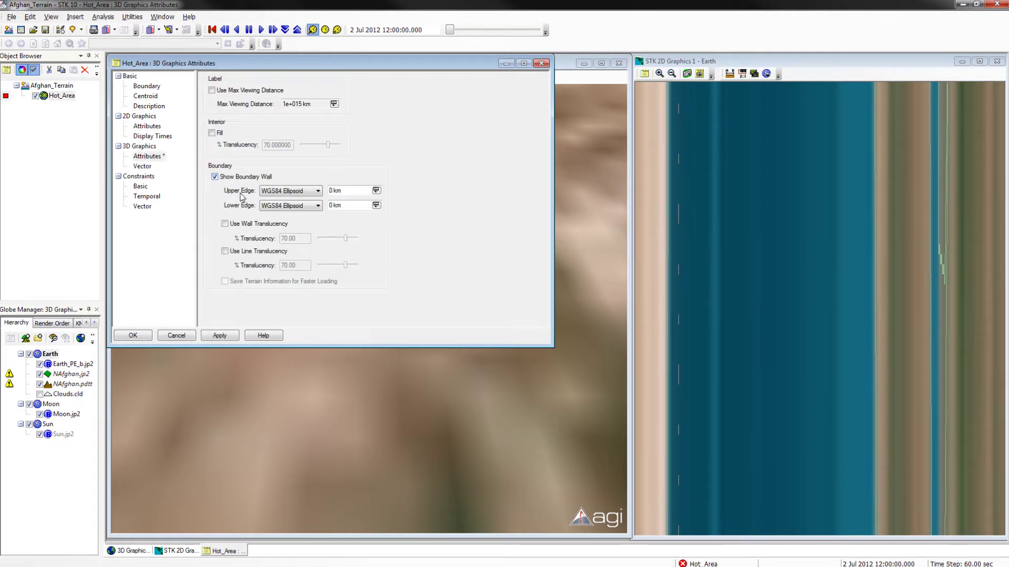
click(298, 194)
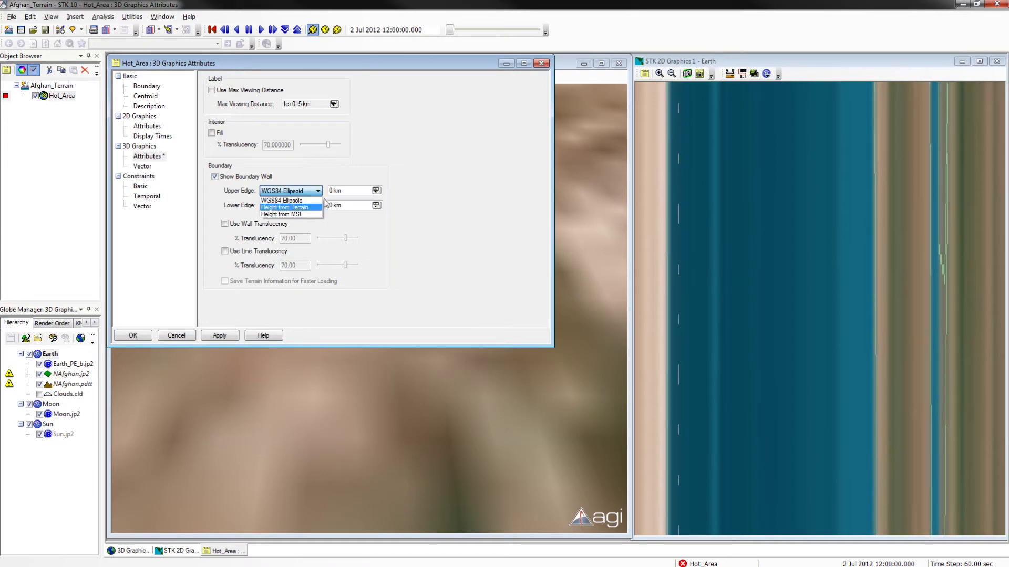
click(297, 213)
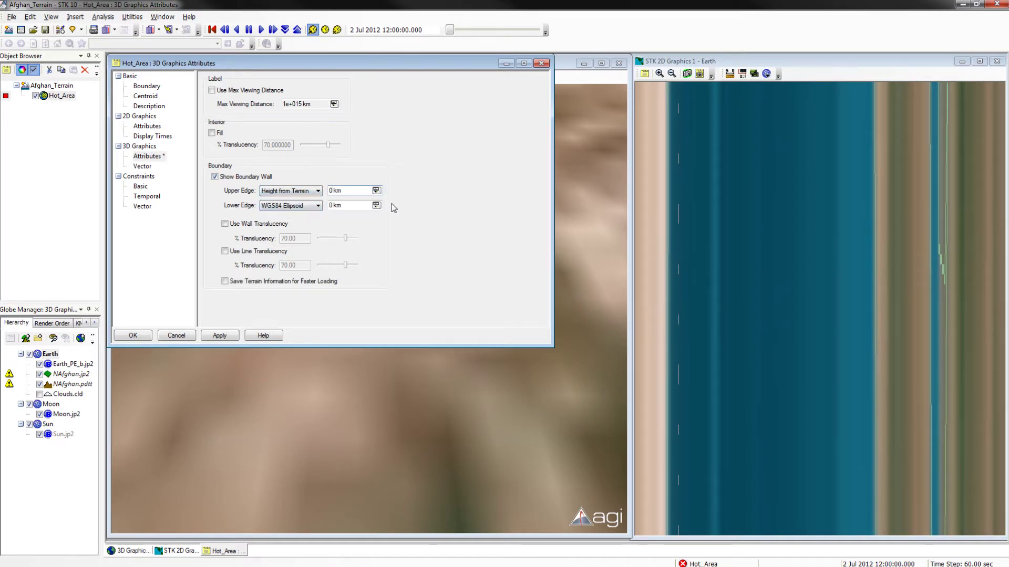
text(.1)
click(228, 337)
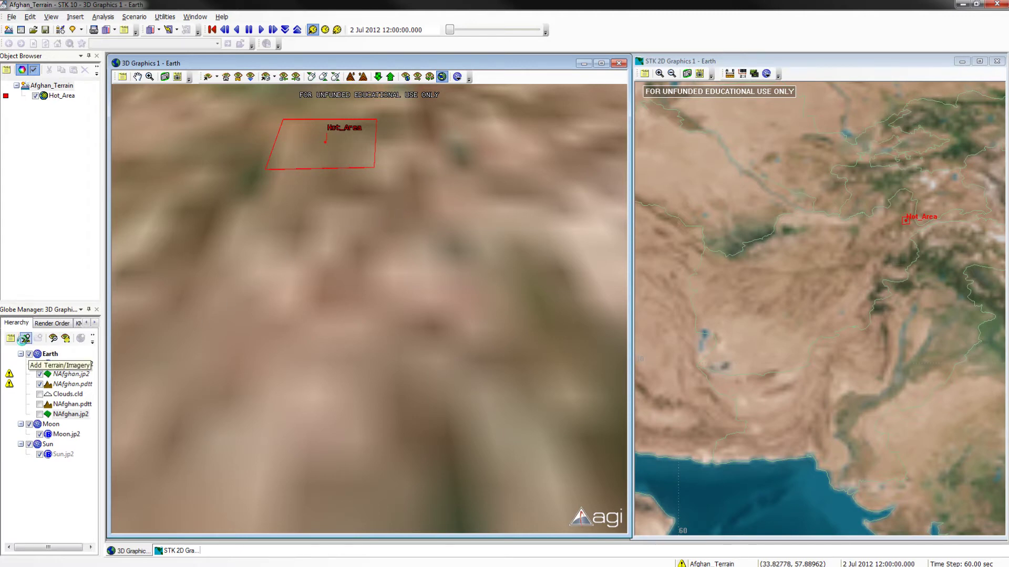
Enable the NAfghan.pdtt terrain and NAfghan.jp2 imagery layers on the 3D globe
click(23, 339)
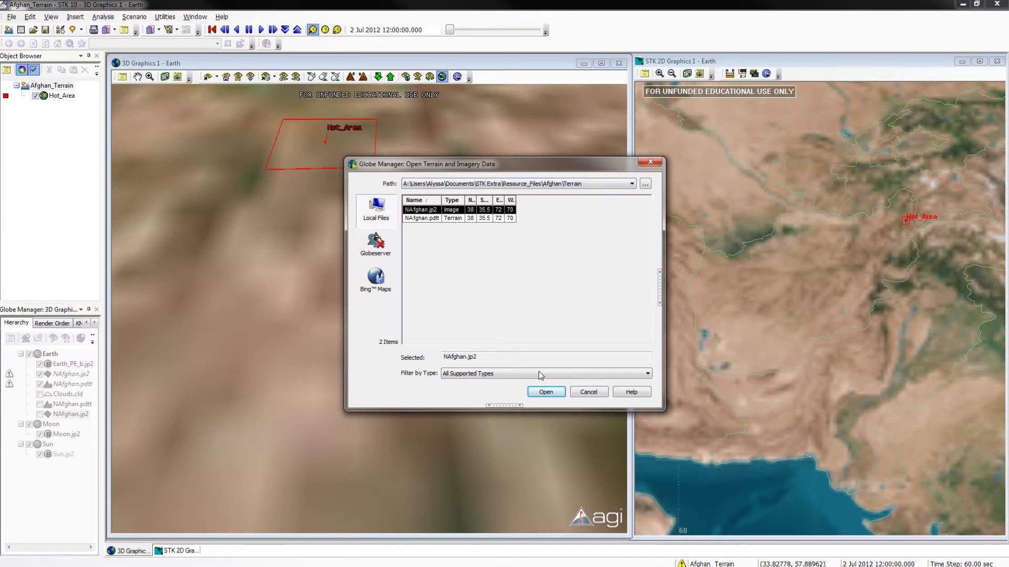
click(596, 393)
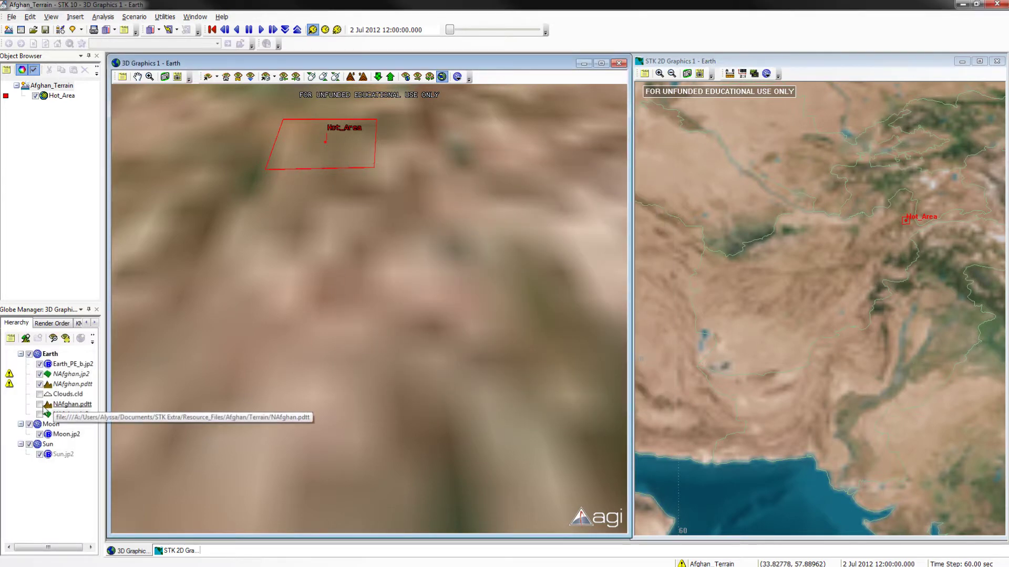
click(40, 405)
click(40, 415)
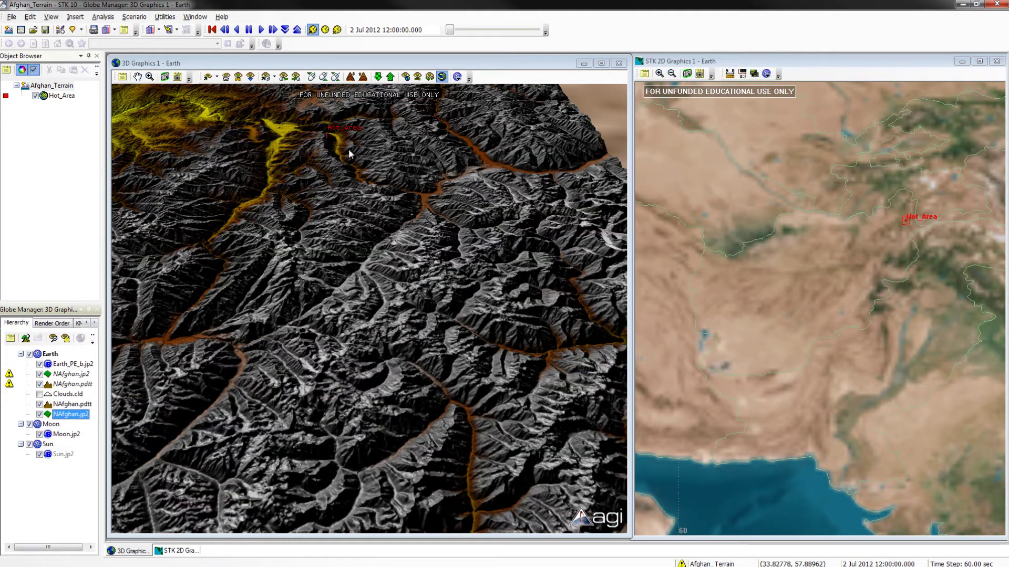
right_click(333, 132)
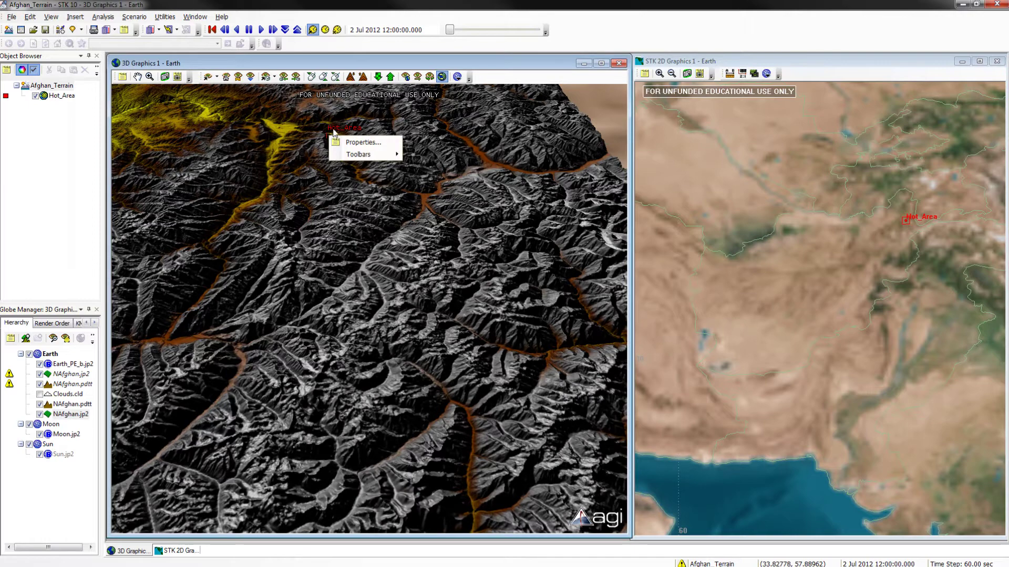
right_click(331, 133)
Zoom the 3D view in onto Hot_Area's boundary over the shaded terrain
click(331, 154)
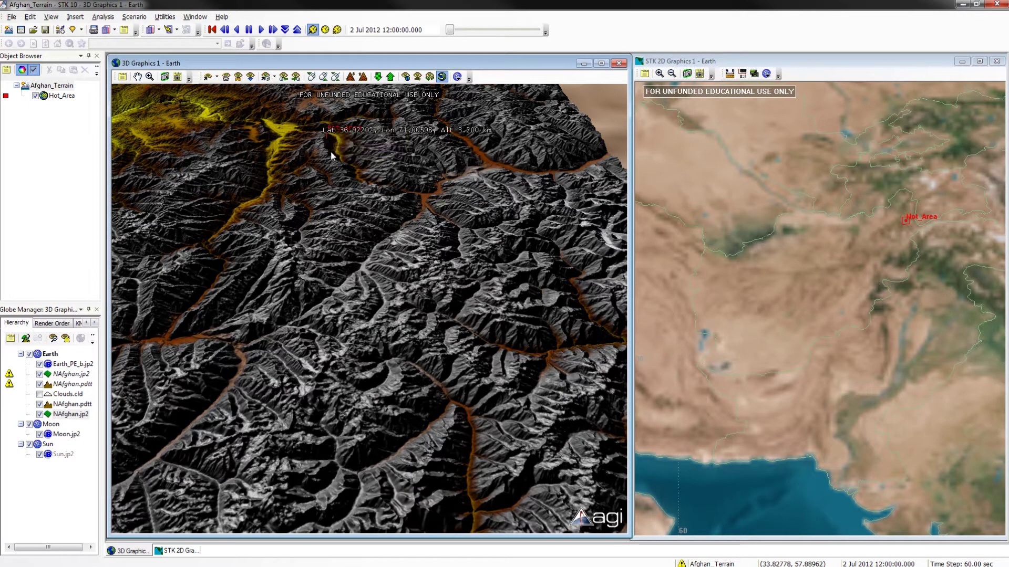
scroll(335, 186, down, 2)
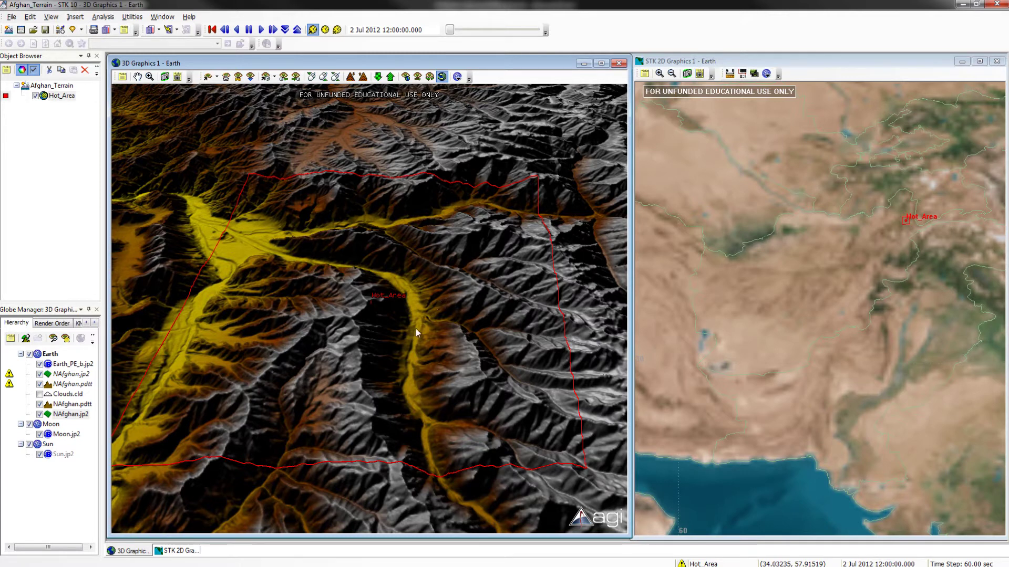
In the HotSpots workbook, enter the New command formula in B2 and fill it down to B11
click(275, 556)
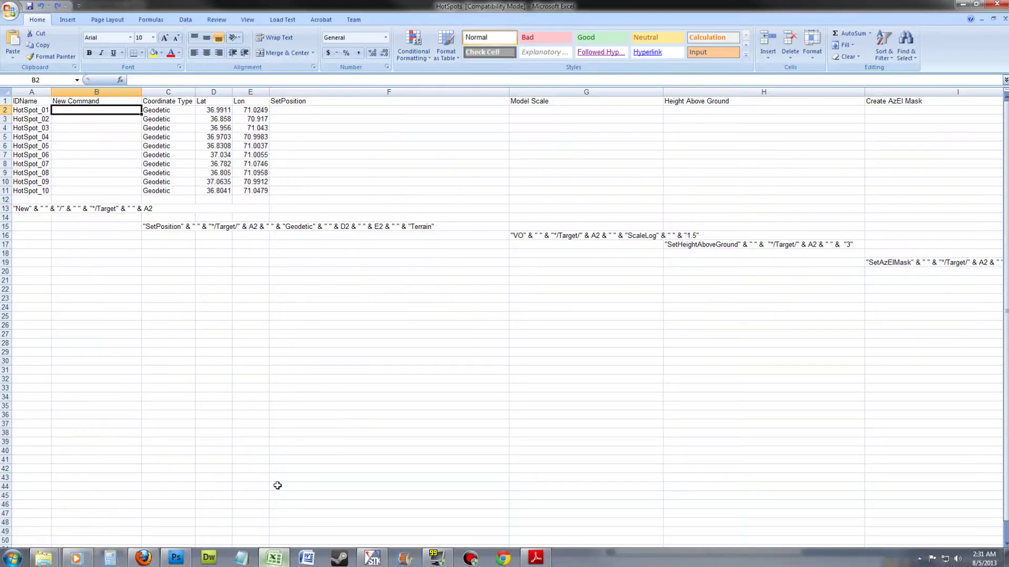
click(23, 209)
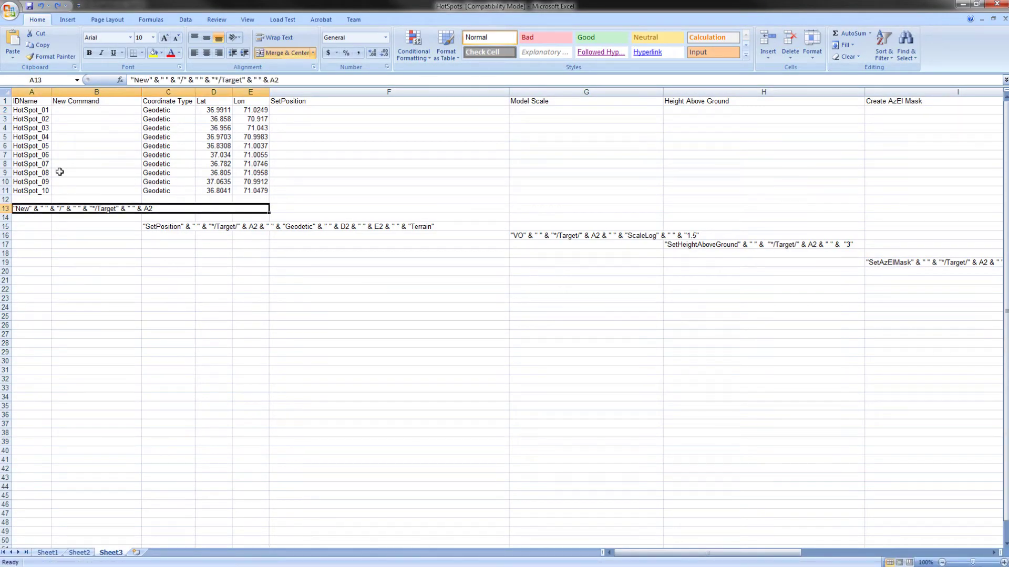
click(74, 108)
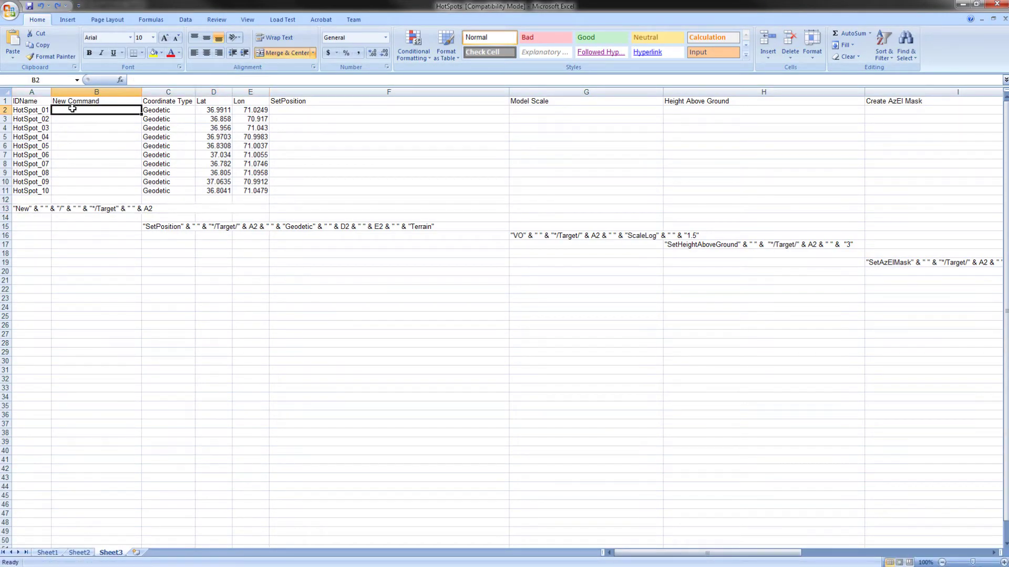
click(131, 79)
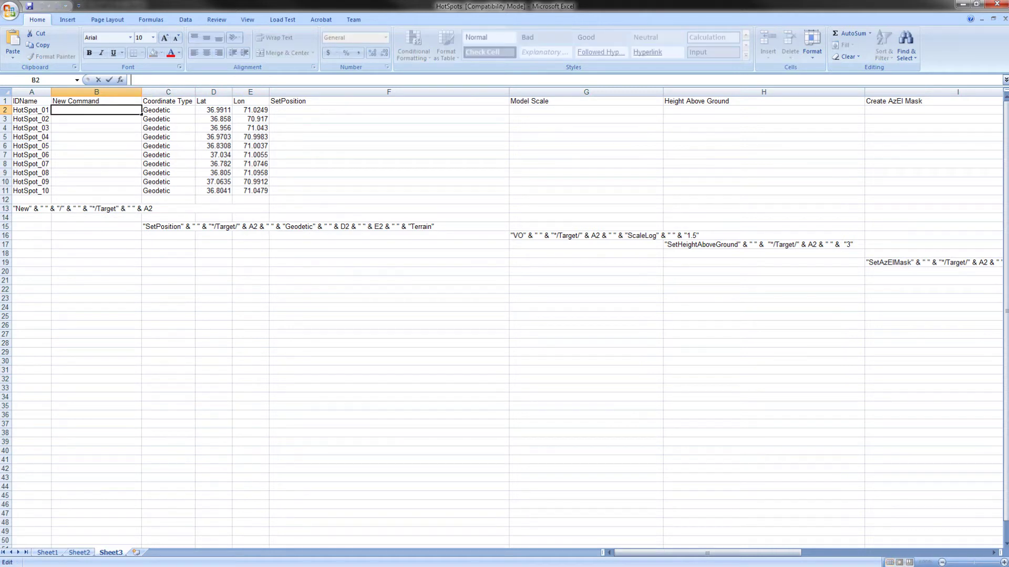
text(=)
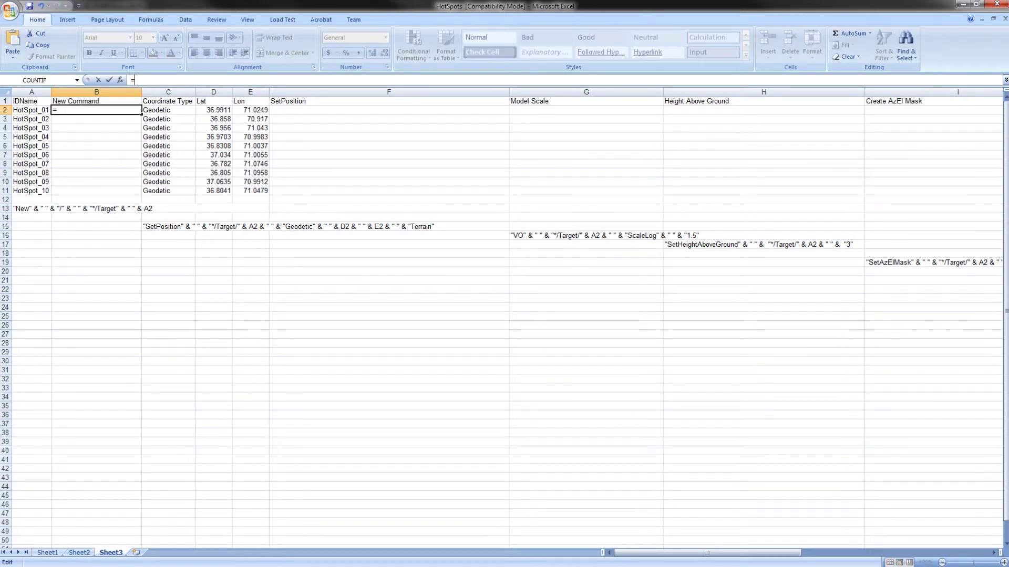
text("New" & " " & "/" & " " & "*/Target" & " " & A2)
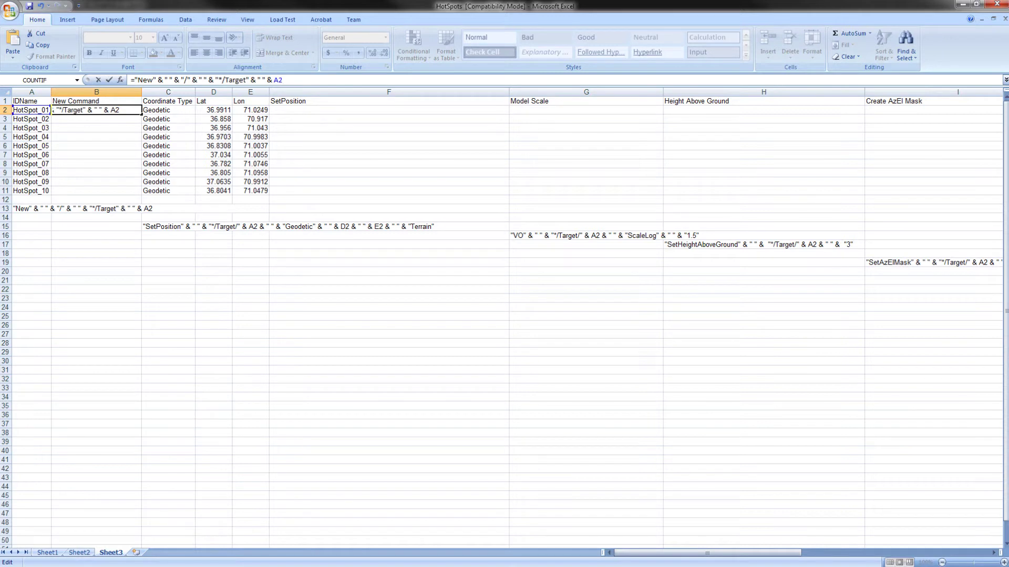
key(Return)
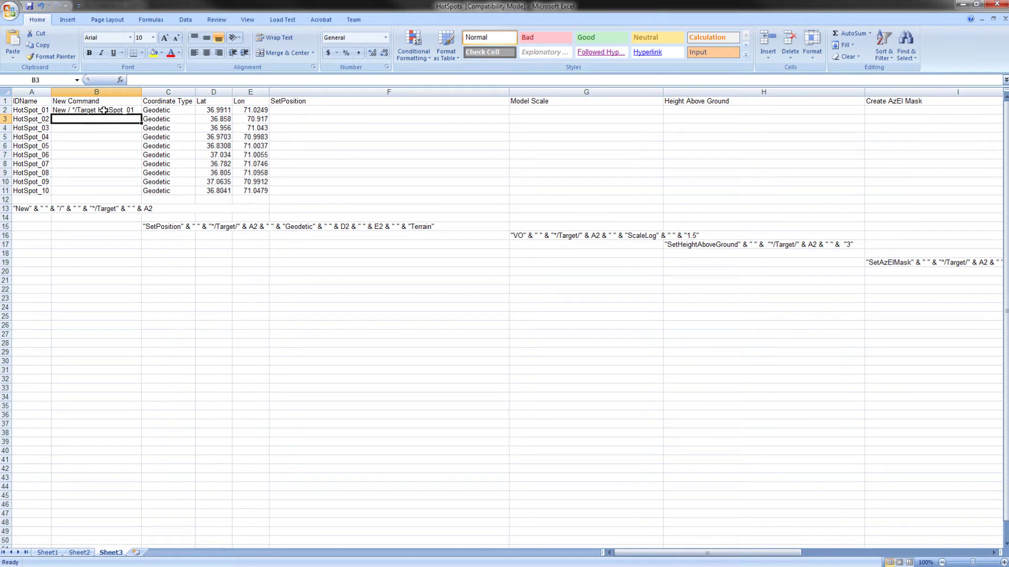
drag(98, 110, 97, 191)
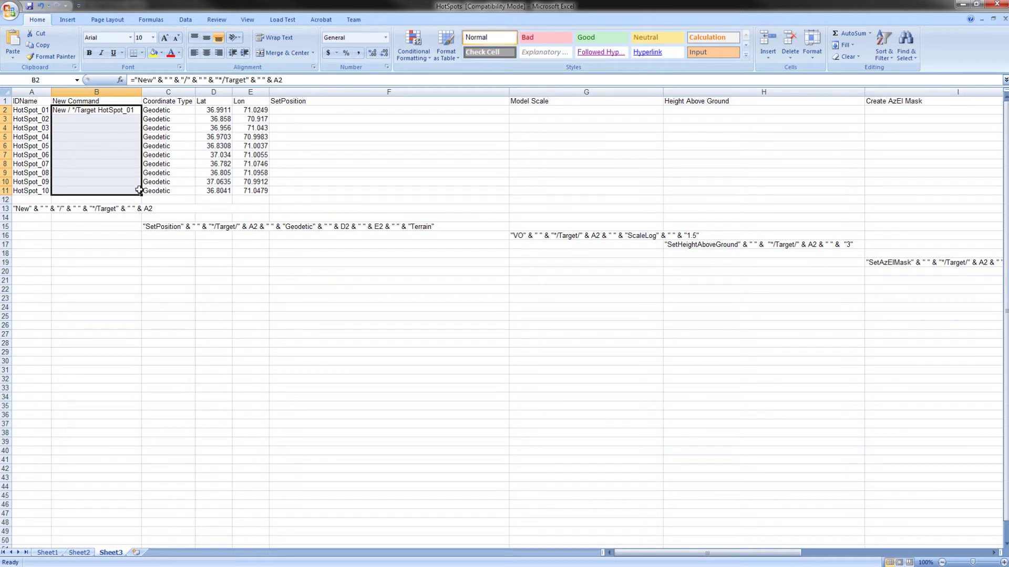
key(ctrl+d)
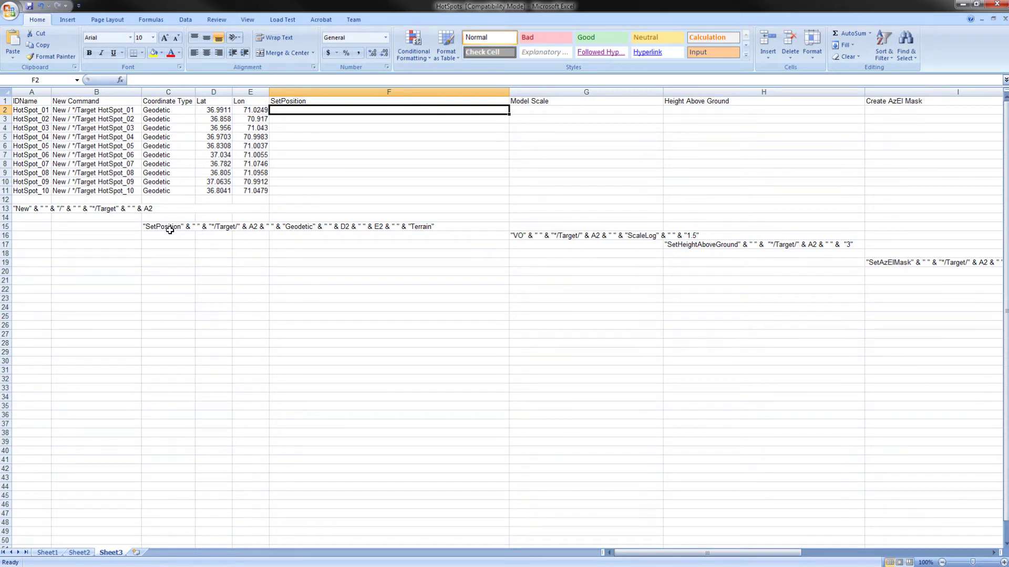
Enter the SetPosition formula in F2, fill it down to F11, and minimize Excel
click(158, 226)
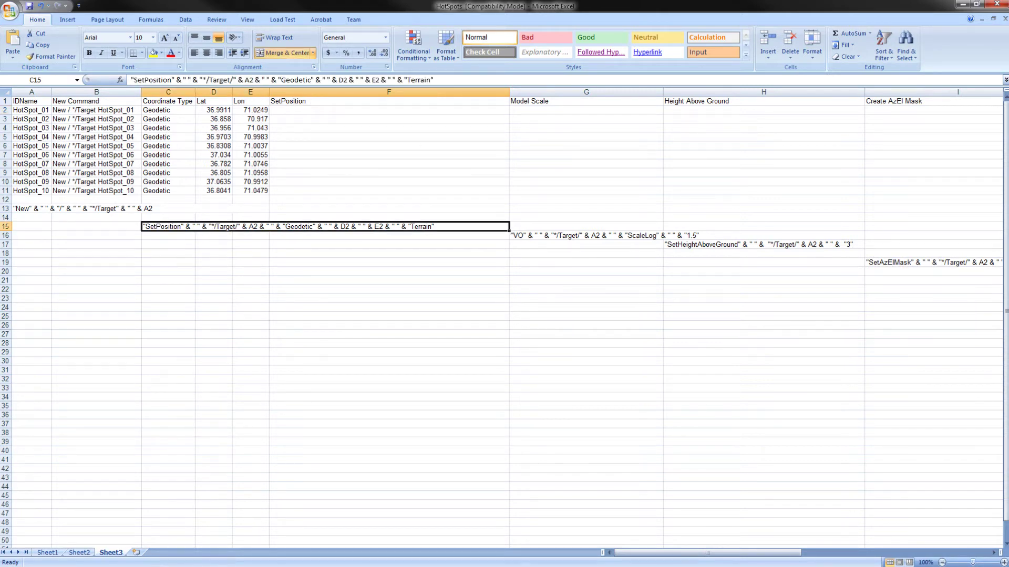
click(288, 109)
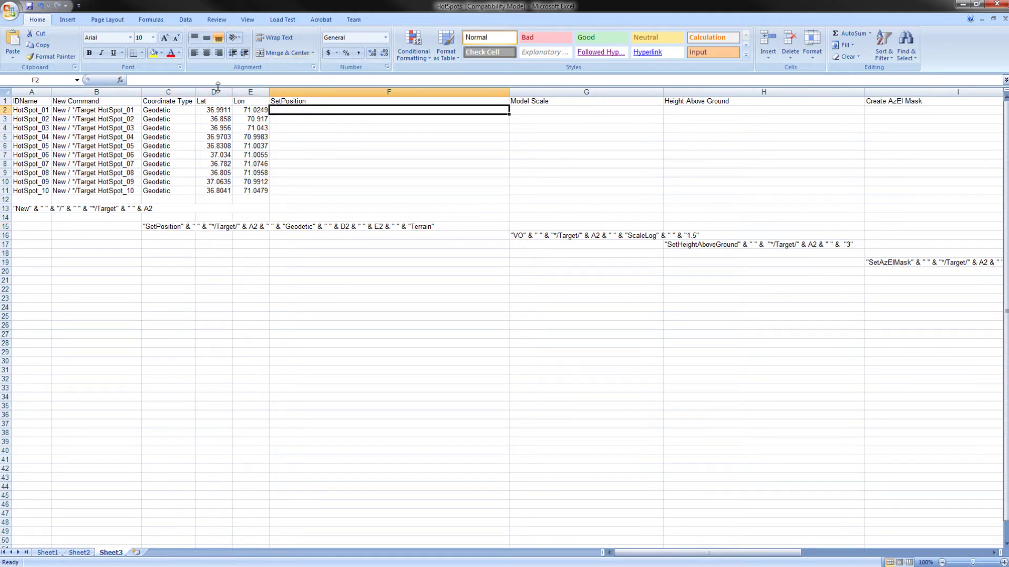
key(F2)
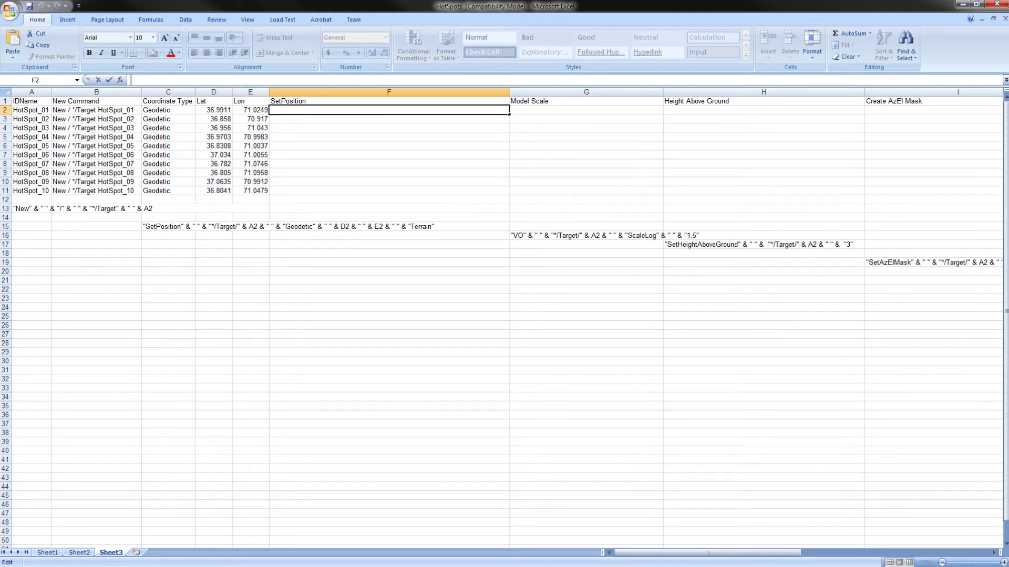
text(=)
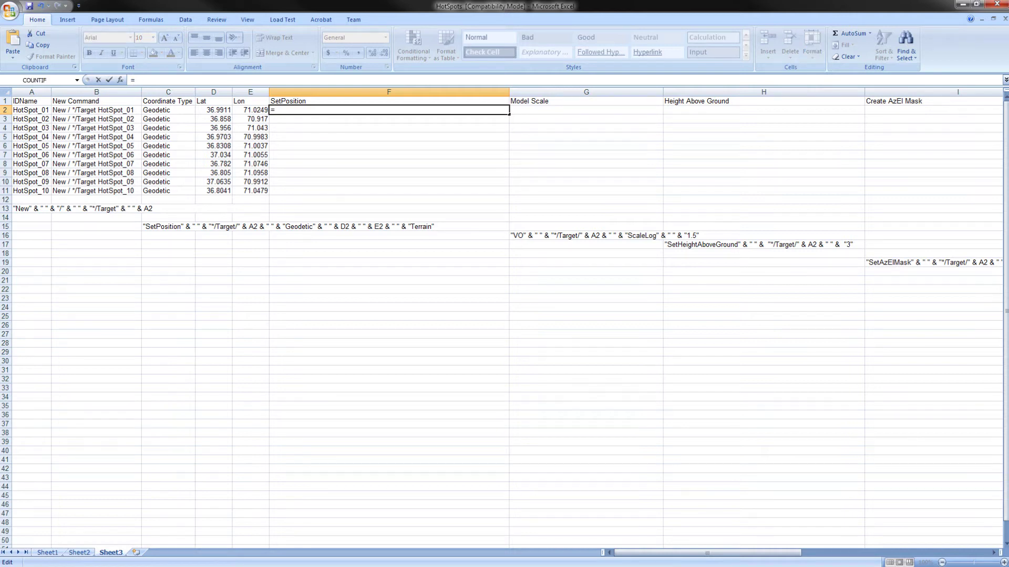
text("SetPosition" & " " & "*/Target/" & A2 & " " & "Geodetic" & " " & D2 & " " & E2 & " " & "Terrain")
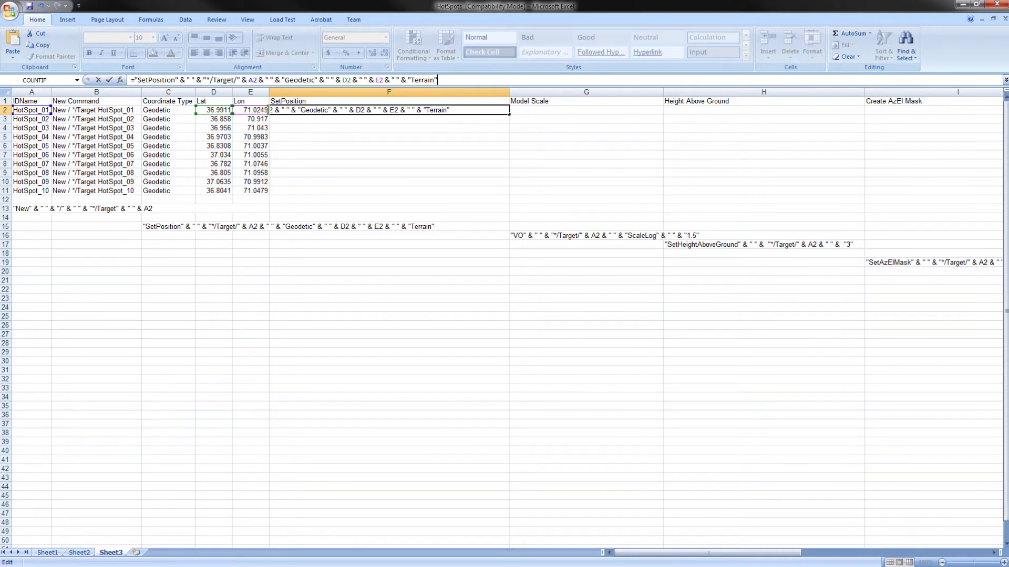
key(Return)
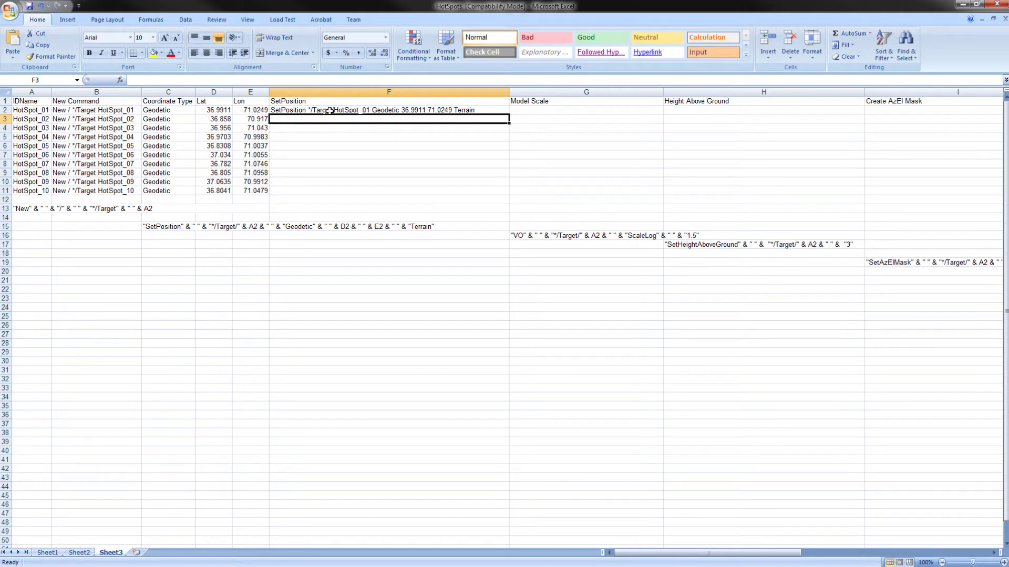
drag(328, 110, 330, 195)
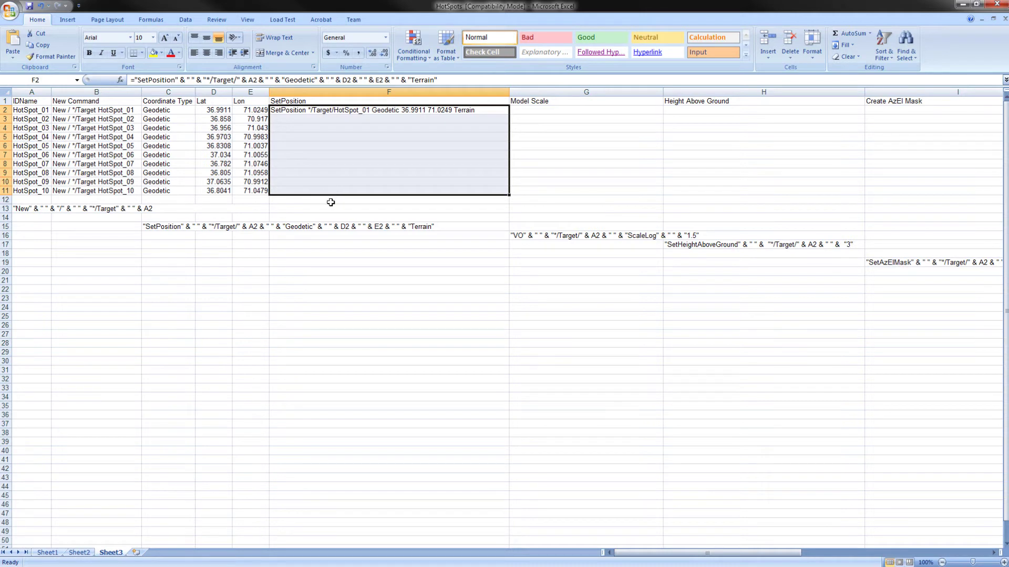
key(ctrl+d)
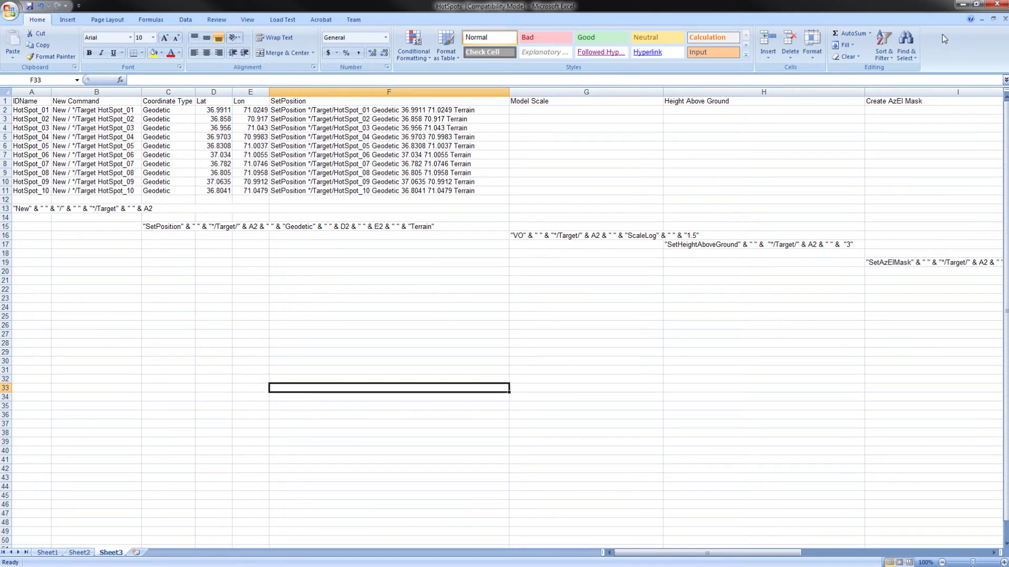
click(958, 5)
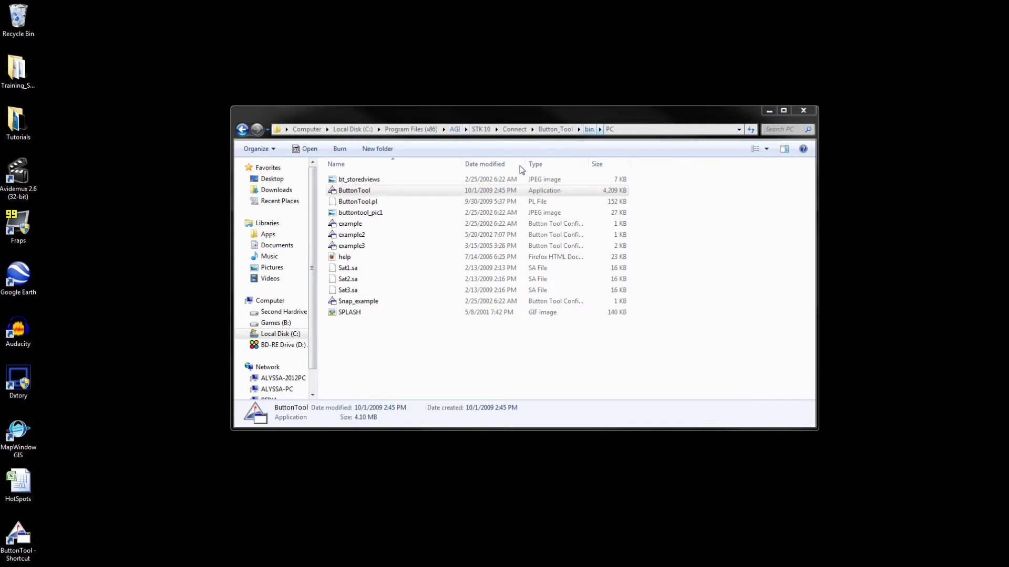
Launch STK ButtonTool, connect it to STK on localHost port 5001, and clear the output
click(463, 190)
double_click(20, 538)
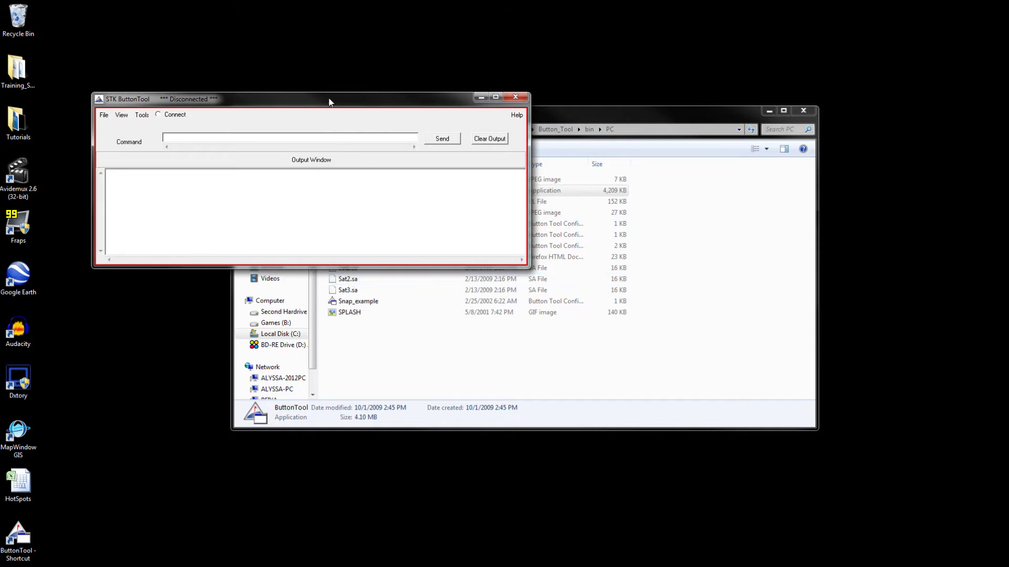
drag(331, 99, 569, 264)
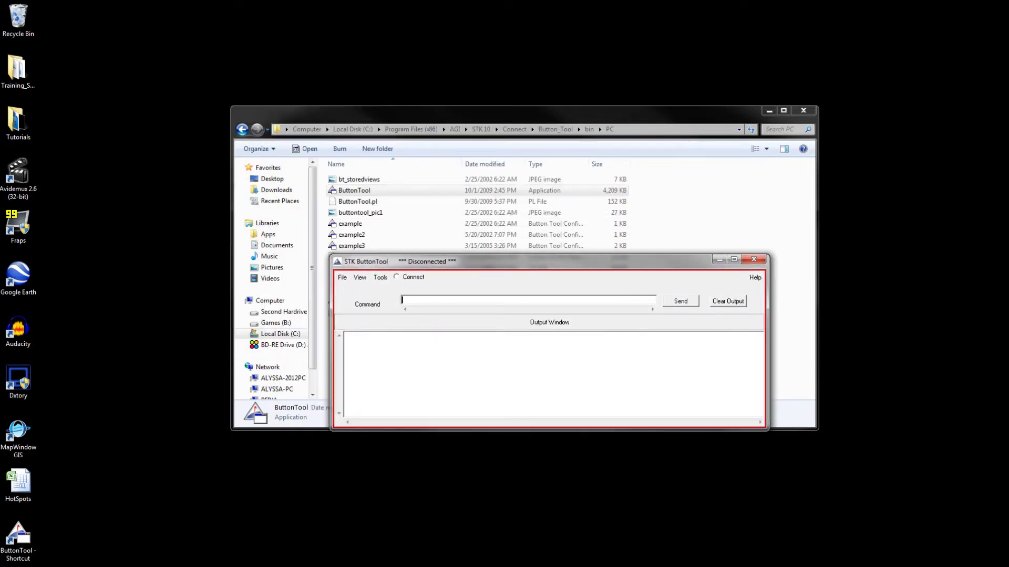
click(397, 277)
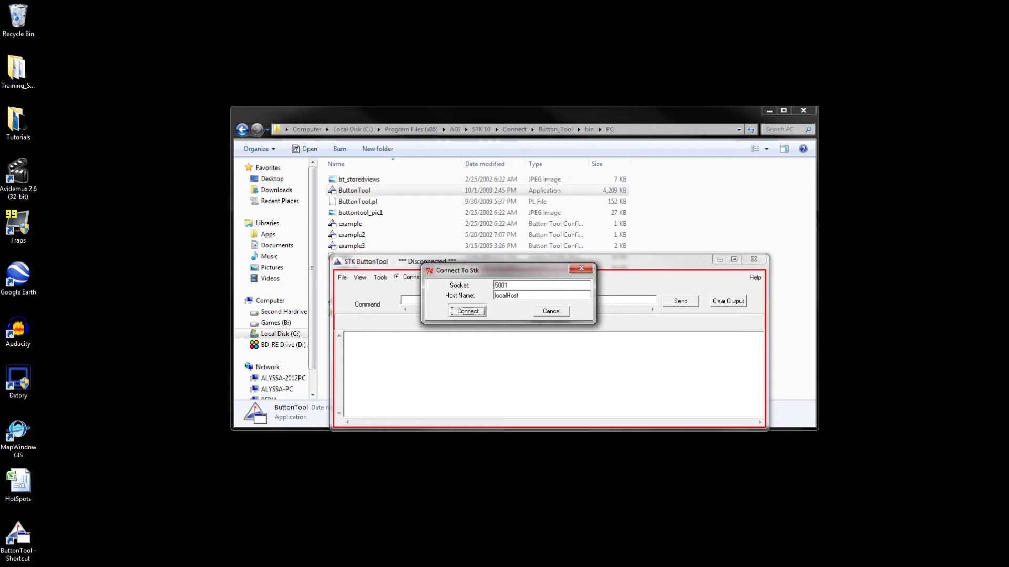
click(476, 311)
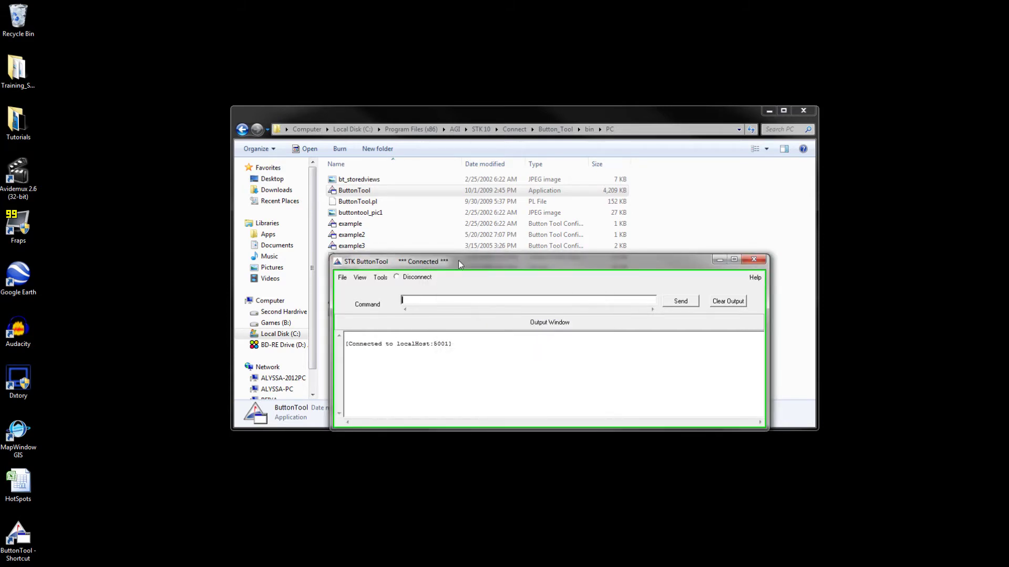
drag(455, 262, 483, 212)
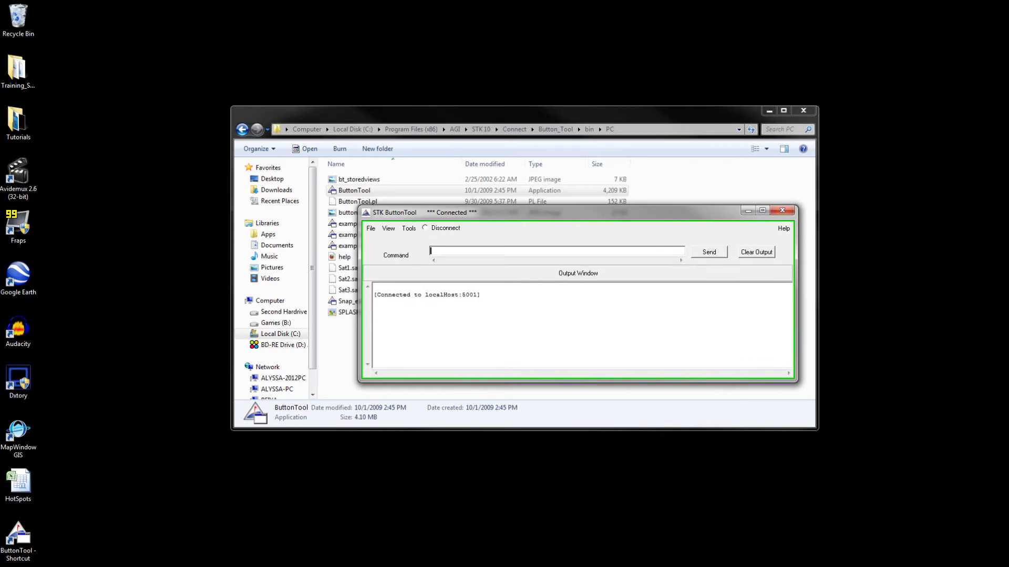
click(755, 253)
Copy the HotSpot New commands in B2:B11 from the HotSpots spreadsheet
click(322, 559)
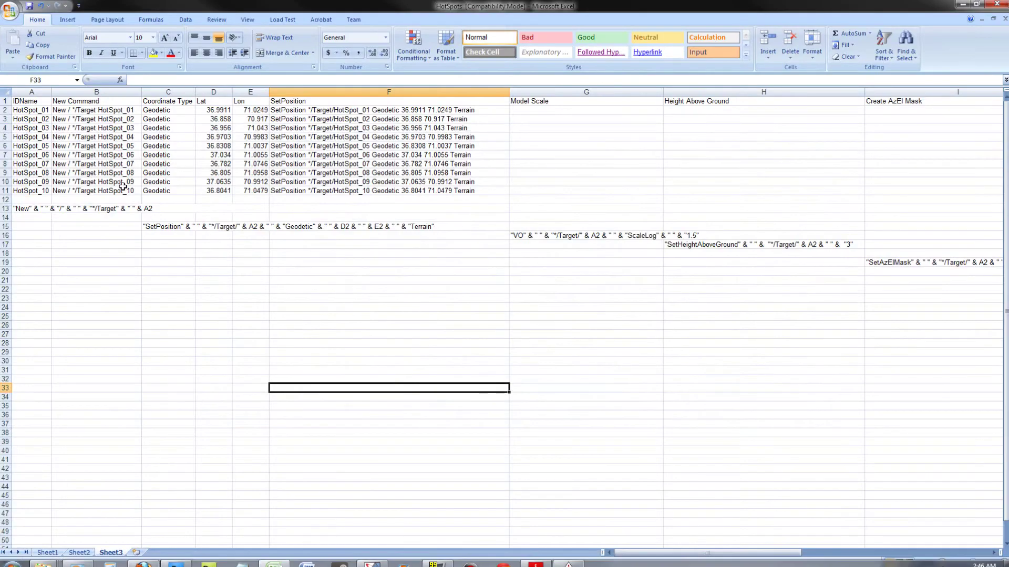
drag(80, 112, 80, 190)
key(ctrl+c)
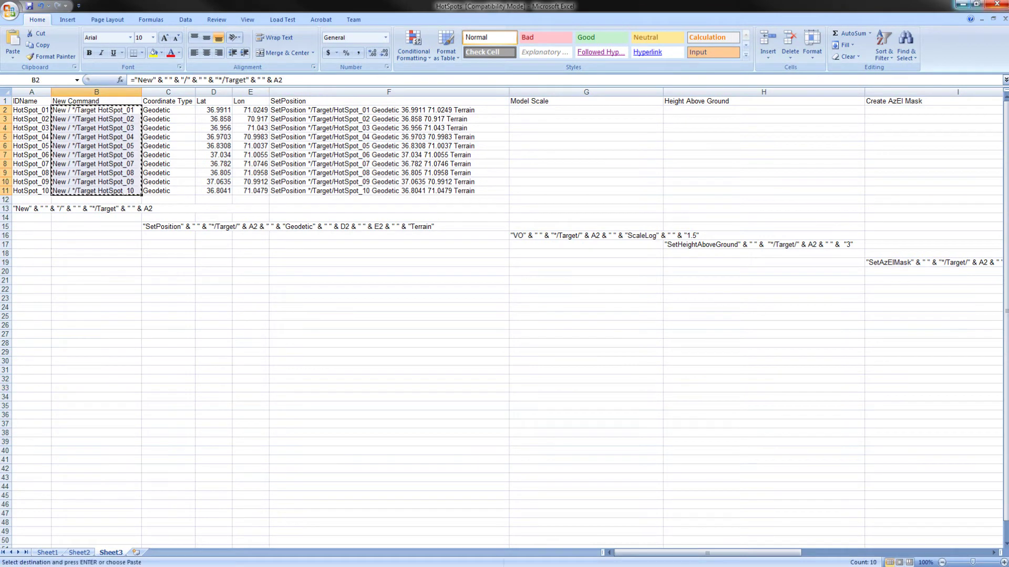
click(962, 4)
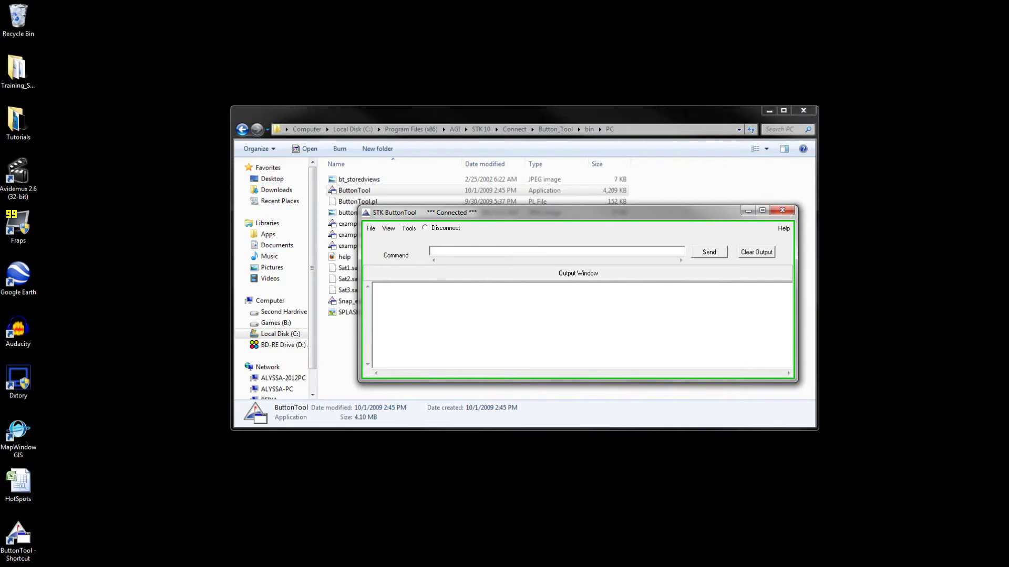
Paste the HotSpot_01–10 New and terrain SetPosition commands into the ButtonTool output window
right_click(439, 309)
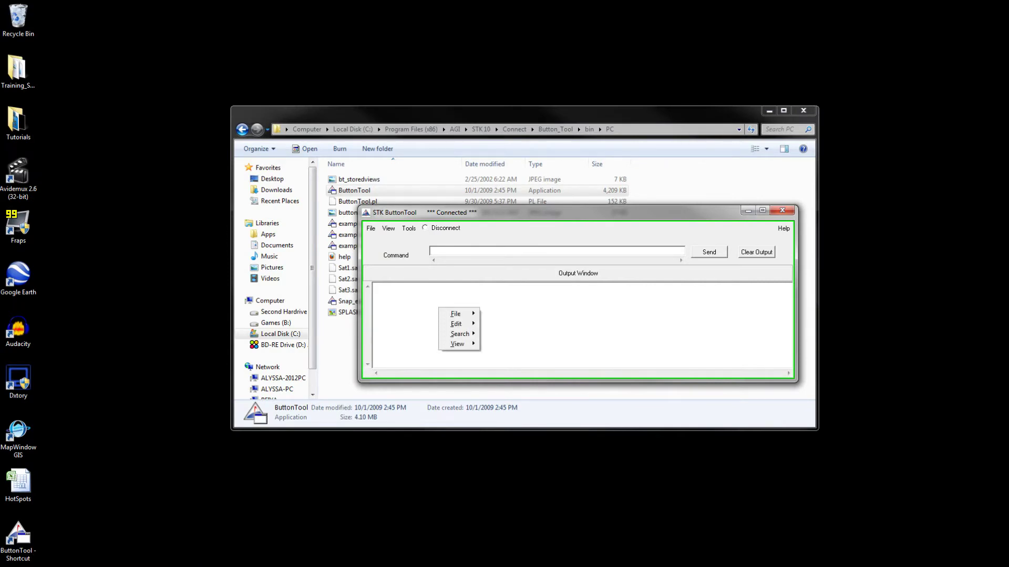
mouse_move(456, 324)
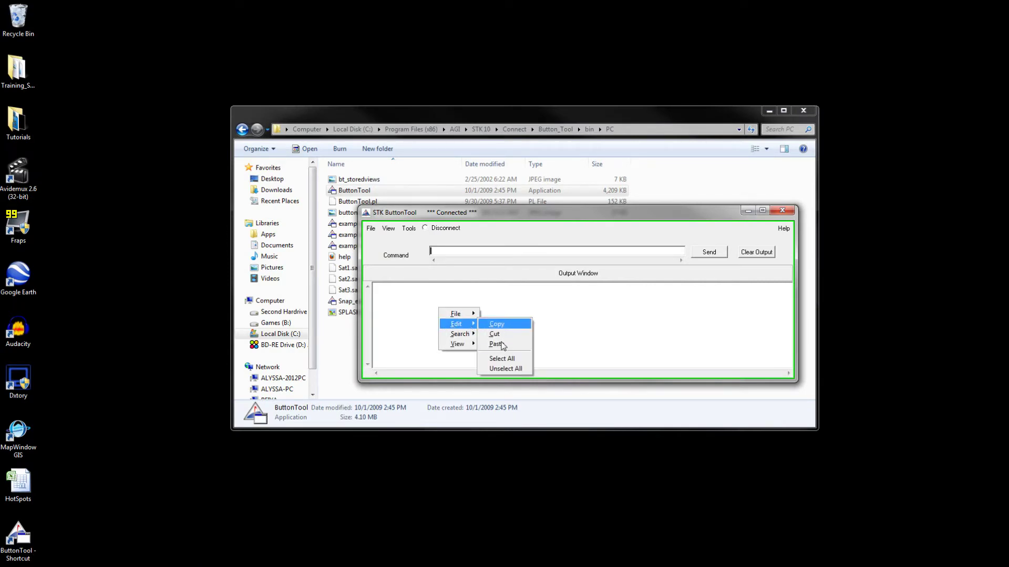
click(496, 344)
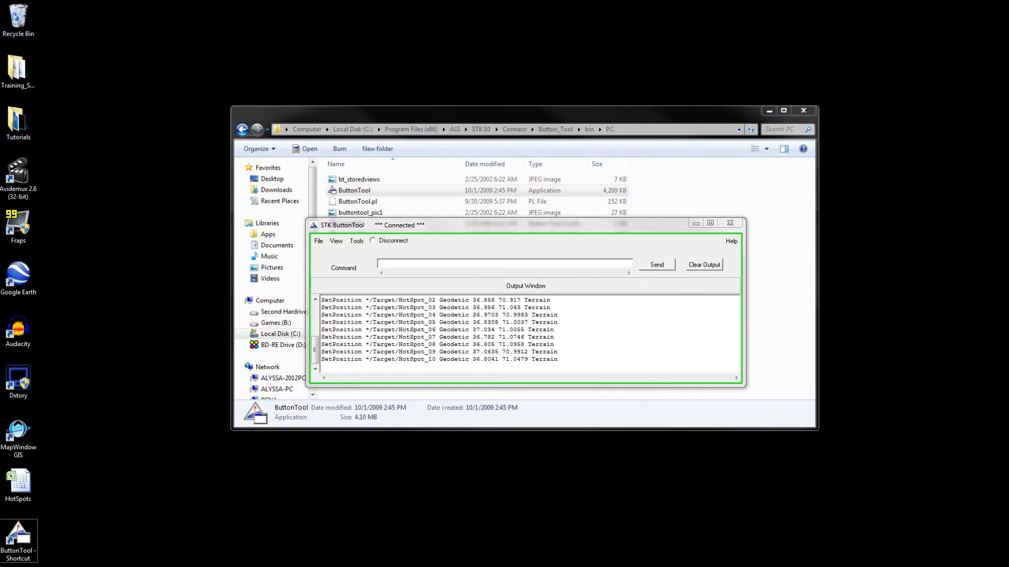
scroll(528, 333, up, 3)
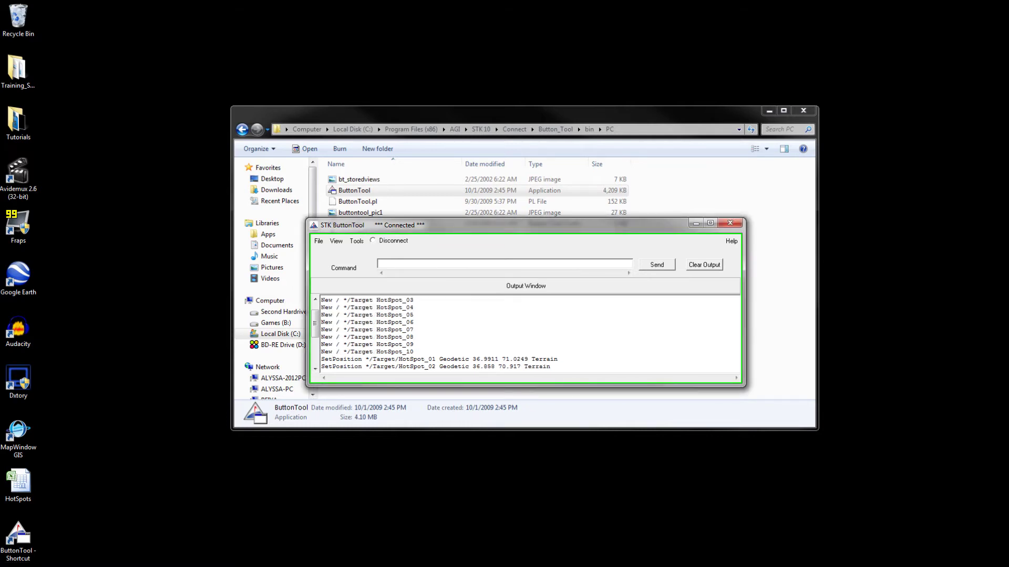
scroll(509, 337, down, 3)
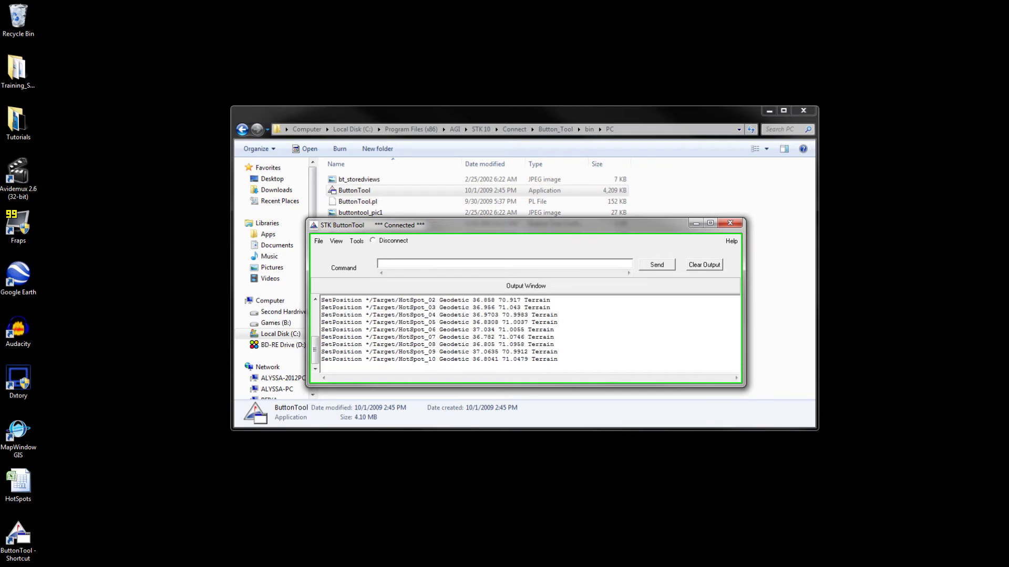
click(356, 241)
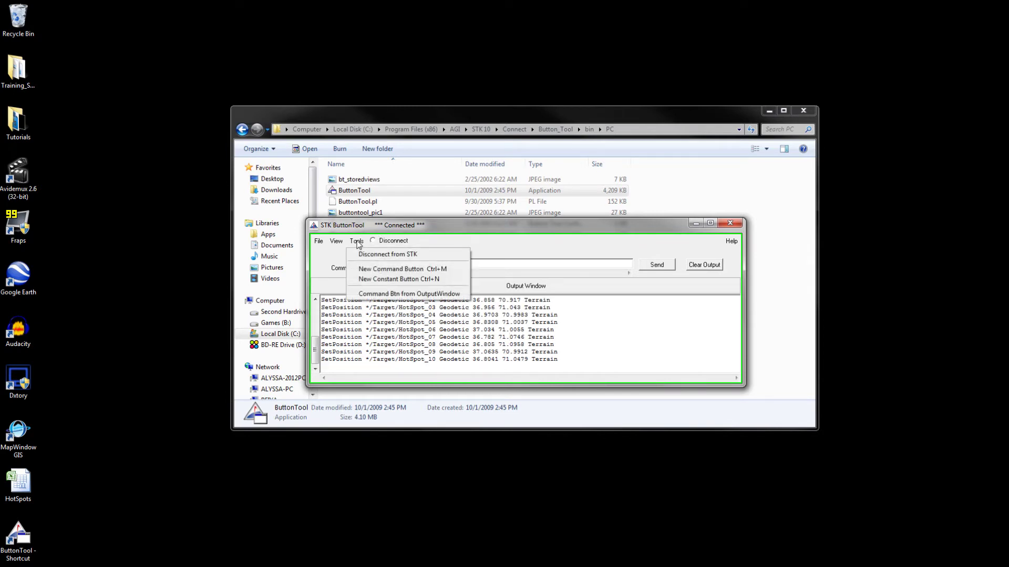
Create a 'Create Hot Spots' button from the output, clear the output, and run the button
click(382, 297)
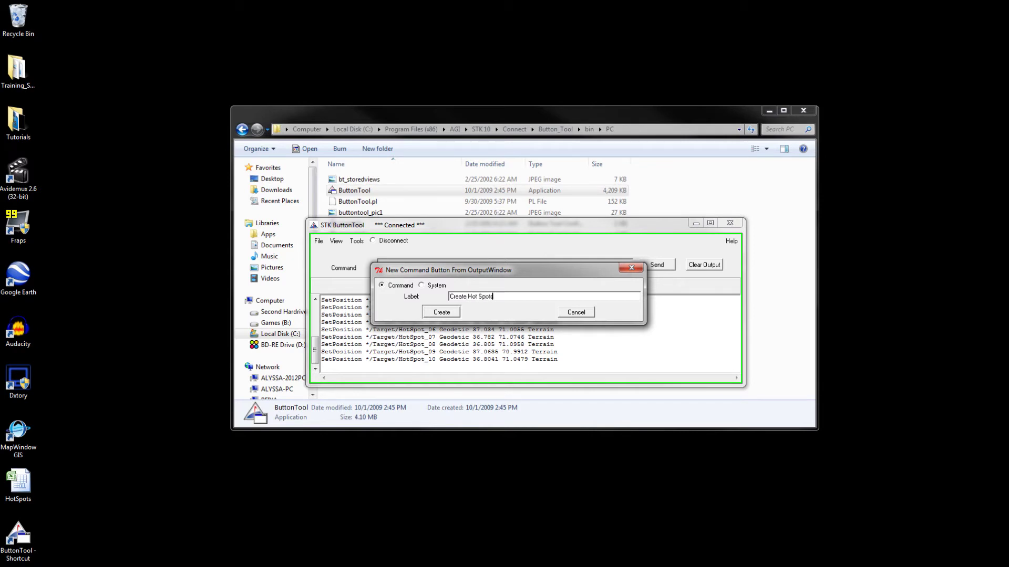
click(442, 312)
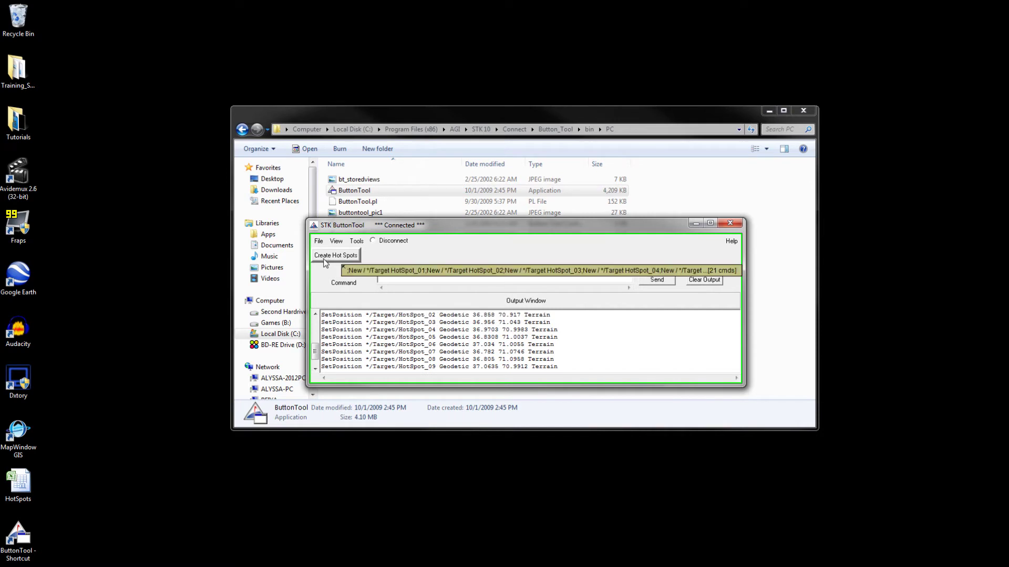
click(693, 281)
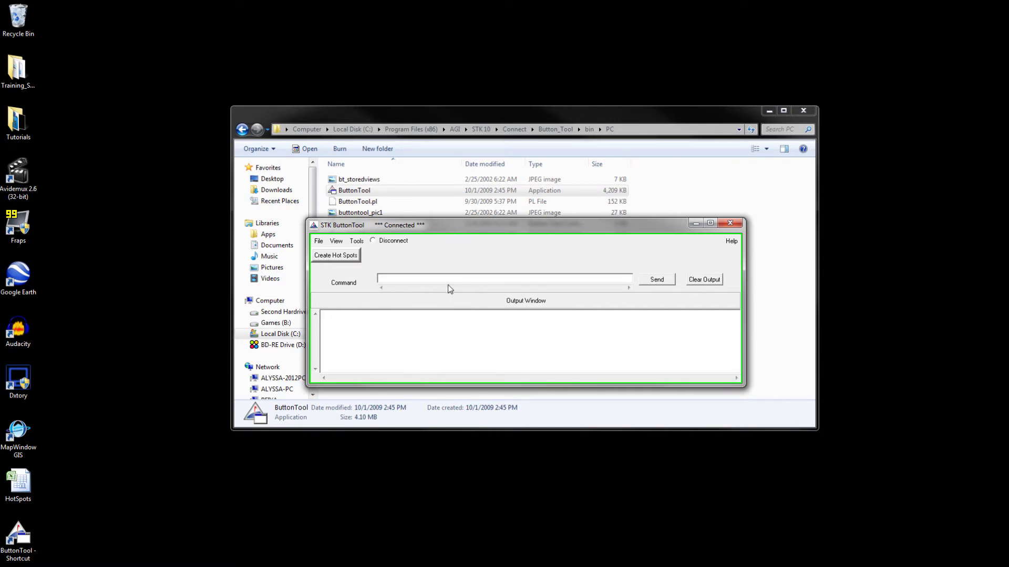
click(335, 256)
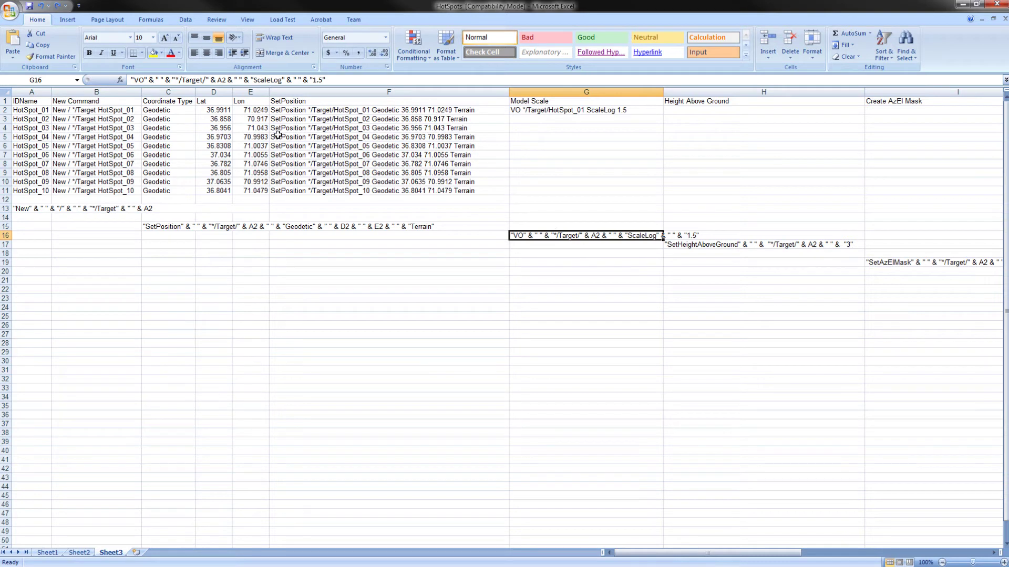
Enter the G16 ScaleLog 1.5 formula into G2 and fill it down through G11
drag(326, 80, 130, 80)
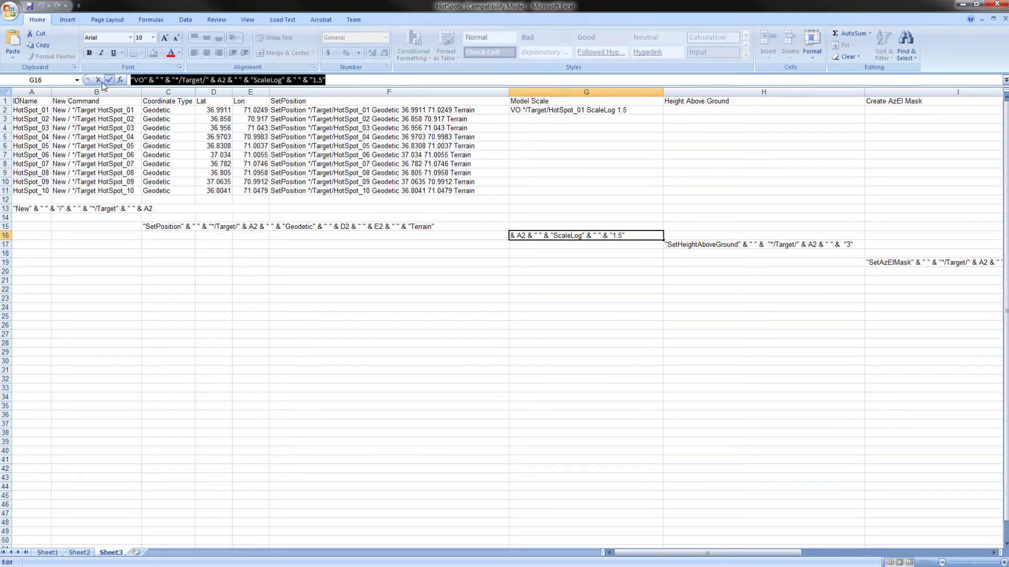
key(Escape)
click(545, 110)
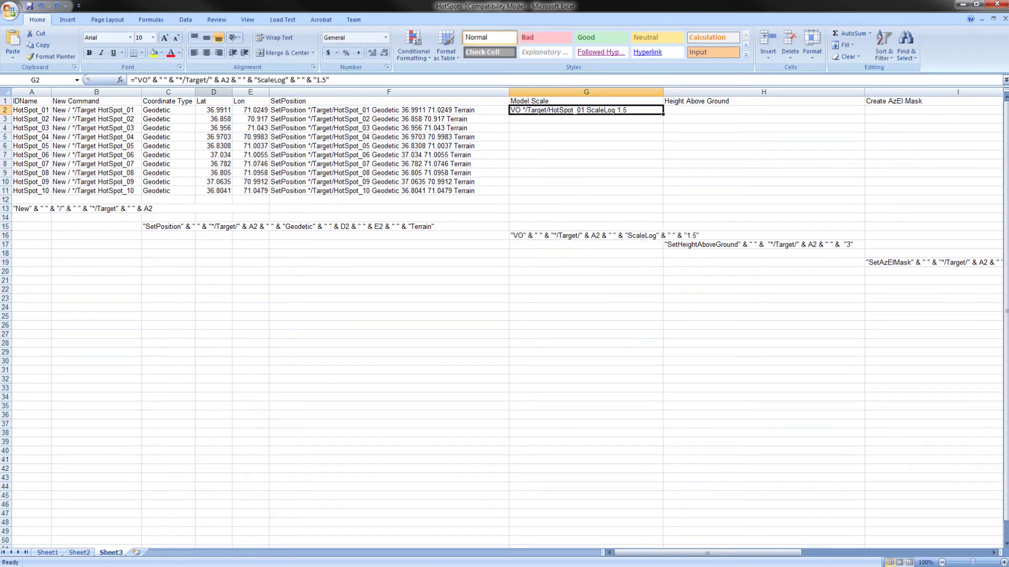
drag(329, 79, 131, 80)
text(=)
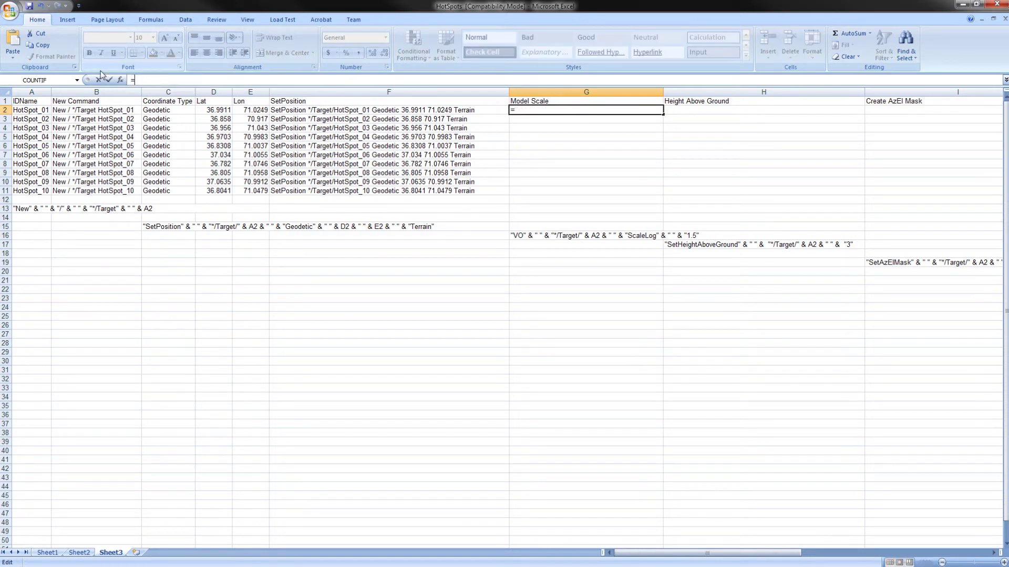
key(ctrl+v)
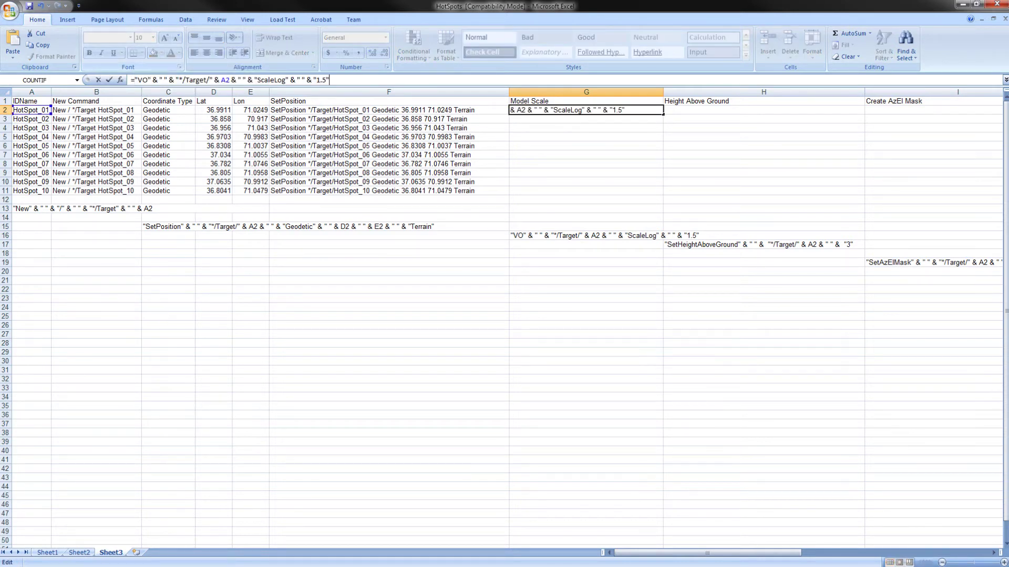
key(Return)
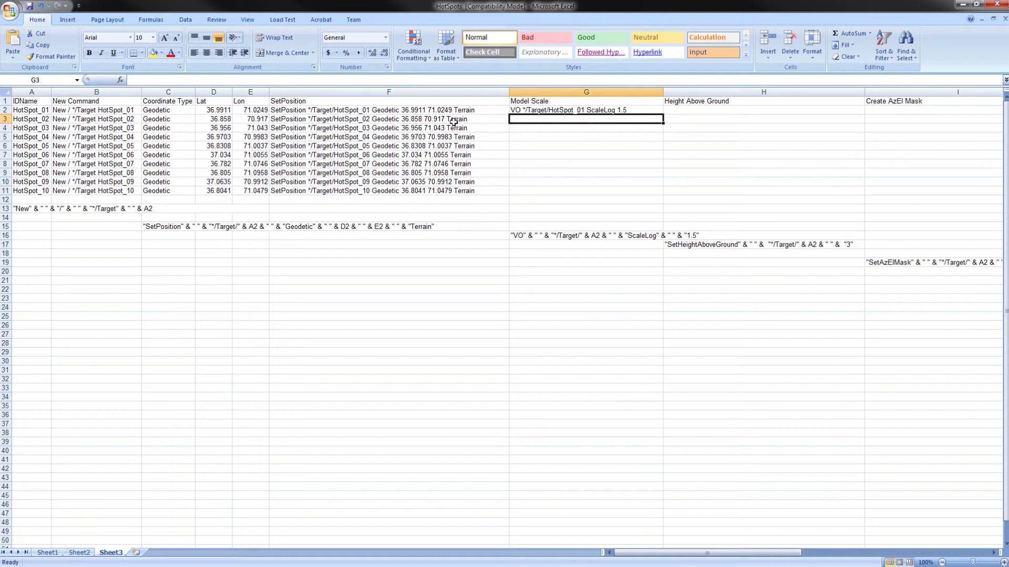
drag(550, 111, 555, 191)
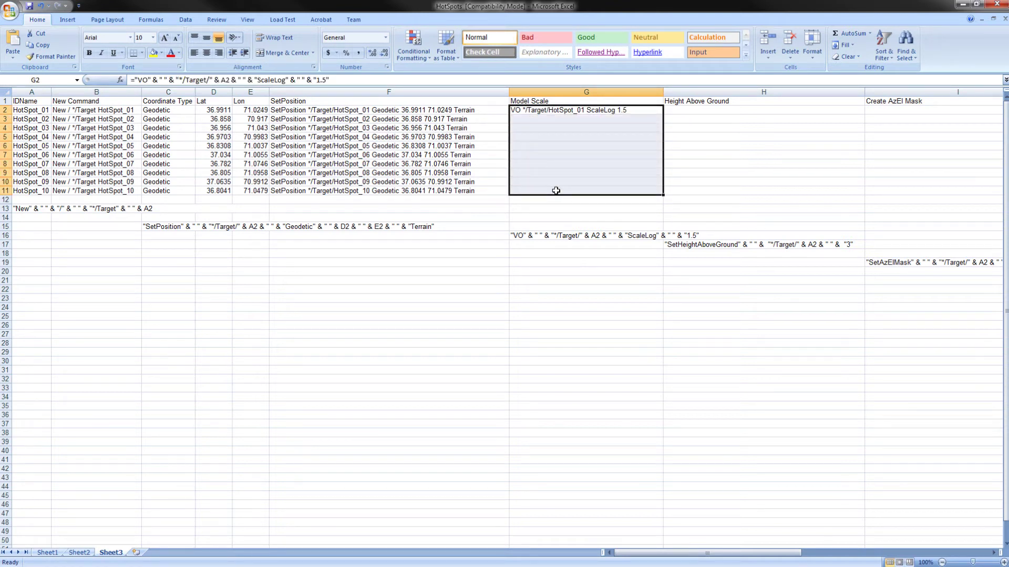
key(ctrl+d)
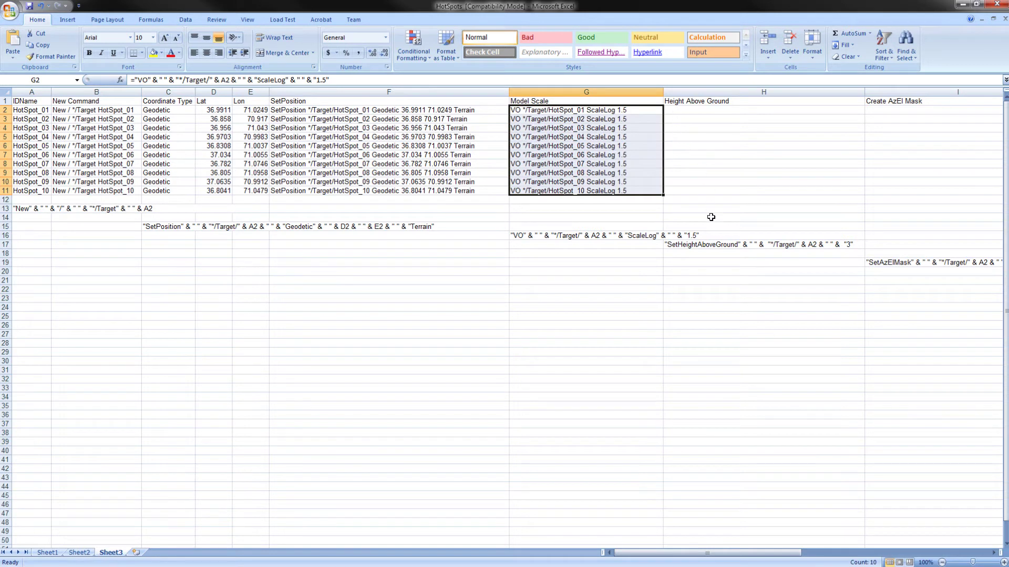
click(700, 245)
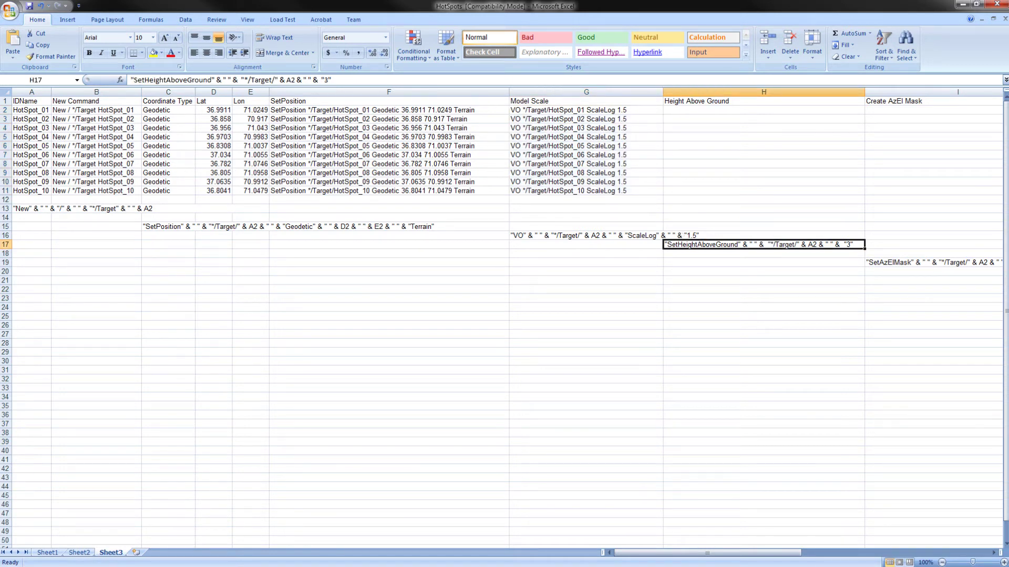
Enter the H17 SetHeightAboveGround 3 formula into H2 and fill it down through H11
drag(332, 80, 130, 79)
key(ctrl+c)
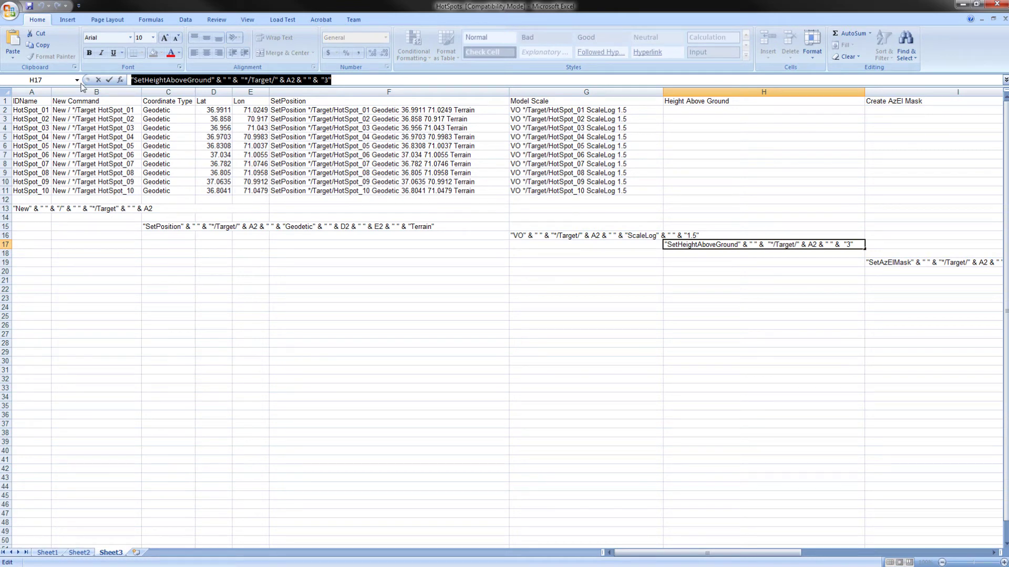
click(98, 80)
click(700, 112)
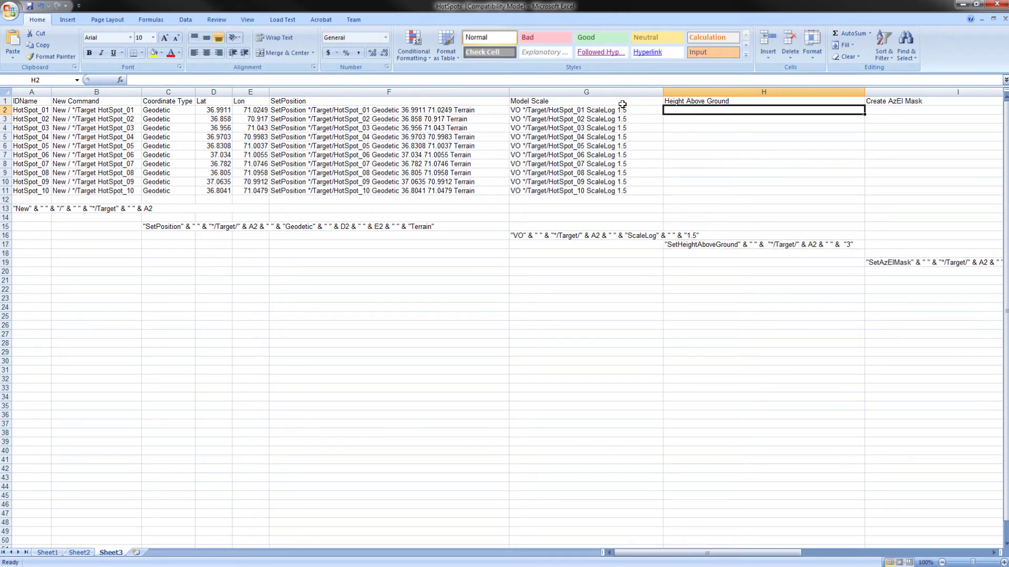
click(304, 84)
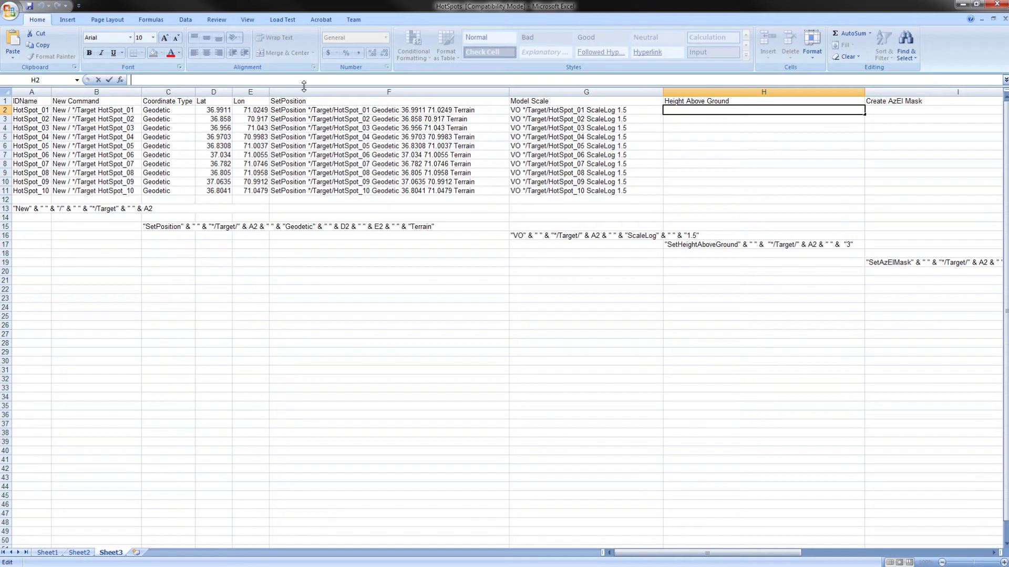
text(=)
key(ctrl+v)
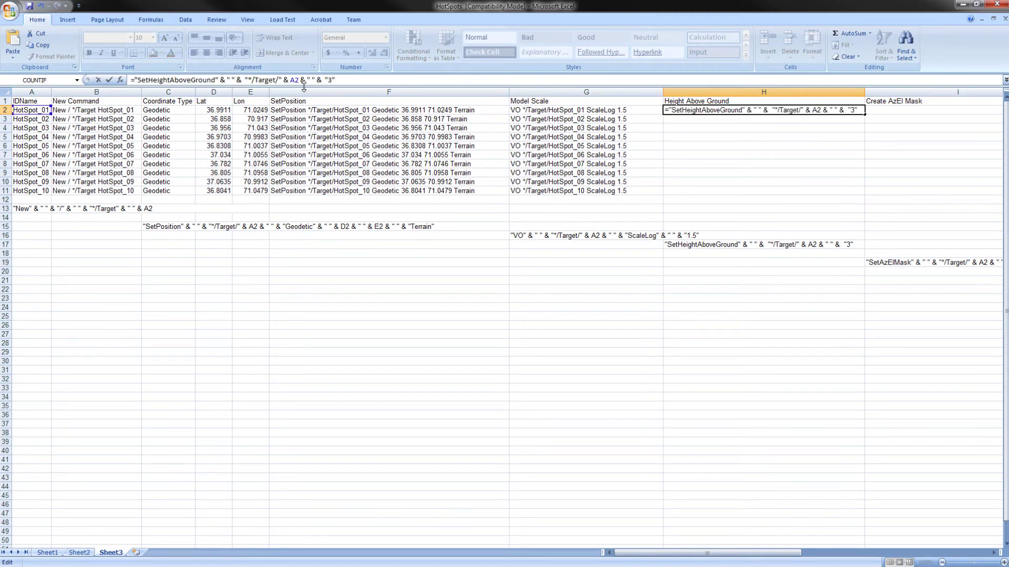
key(Return)
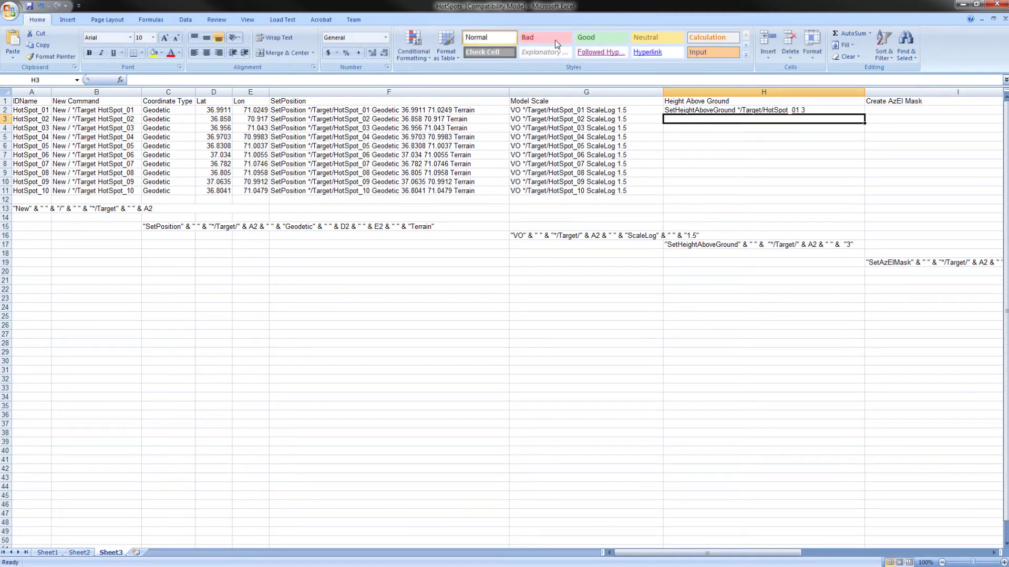
click(682, 112)
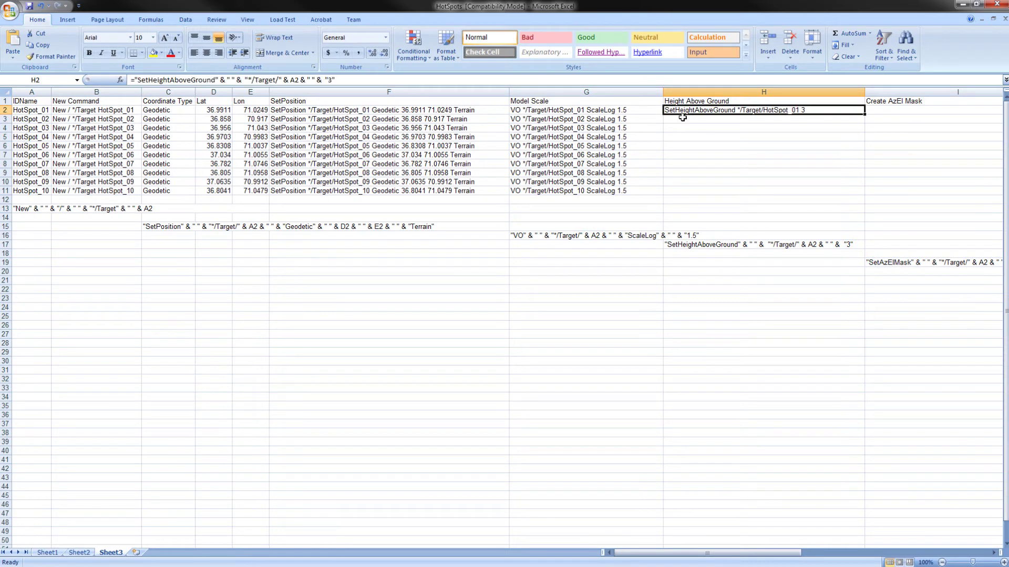
drag(683, 118, 675, 194)
key(ctrl+d)
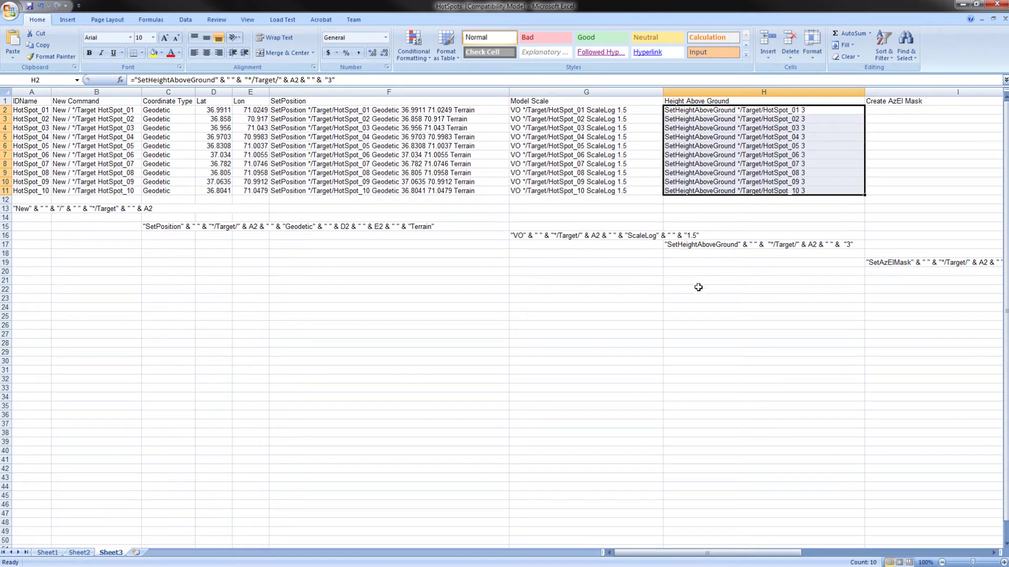
click(652, 280)
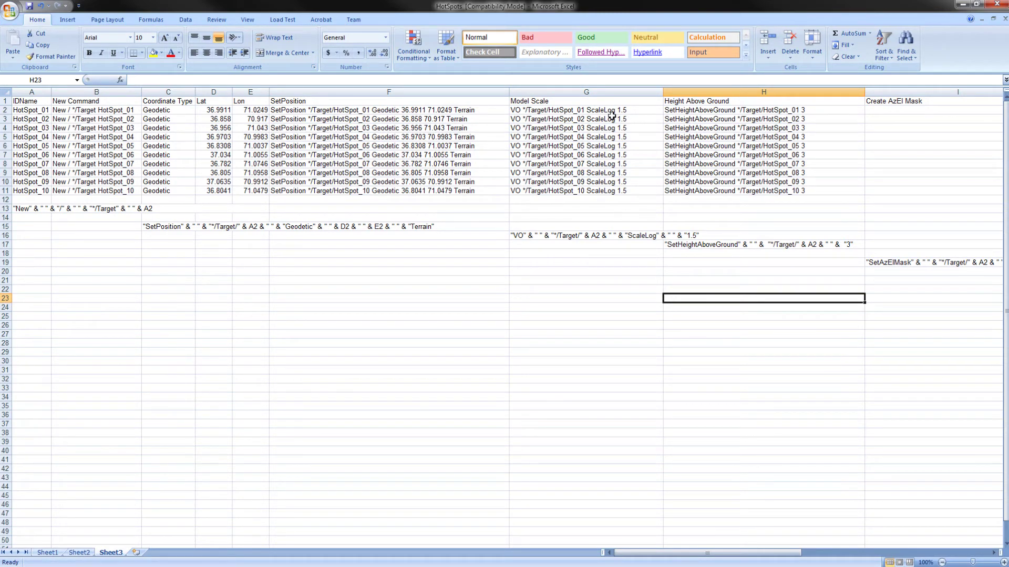
Copy the VO ScaleLog 1.5 commands in G2:G11 into the ButtonTool output
click(572, 111)
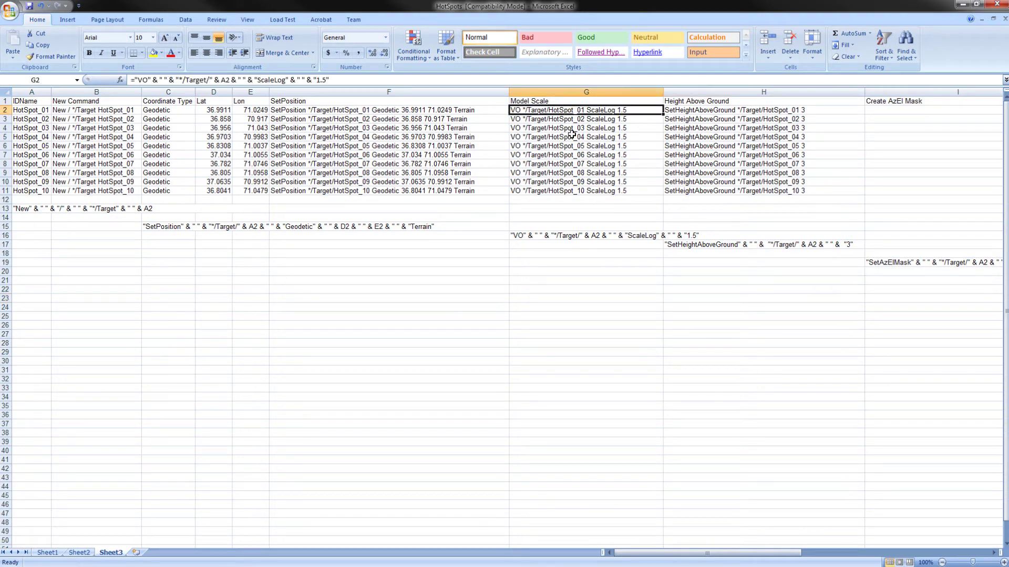
drag(572, 134, 622, 192)
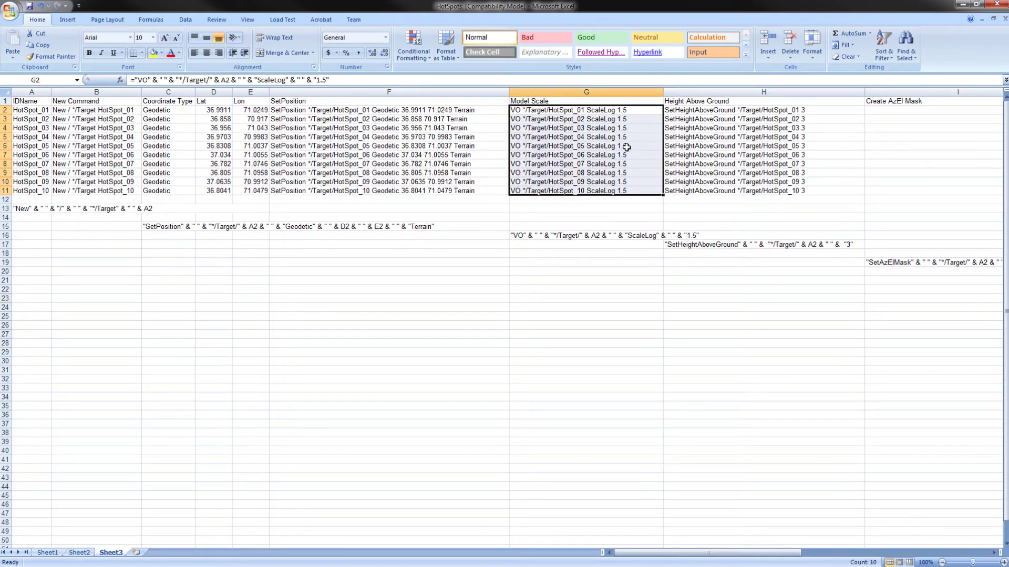
key(ctrl+c)
click(963, 4)
right_click(439, 341)
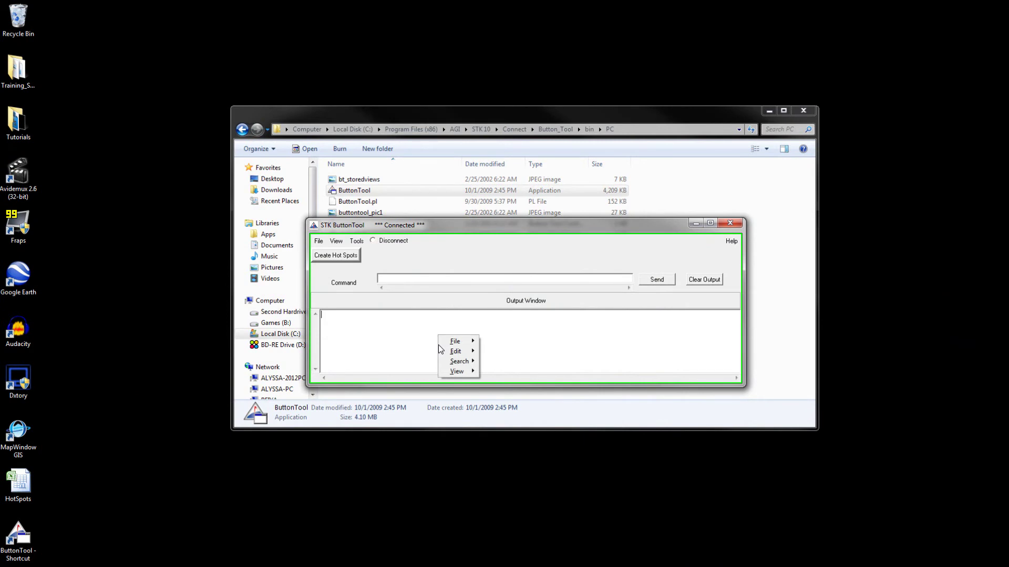
mouse_move(455, 351)
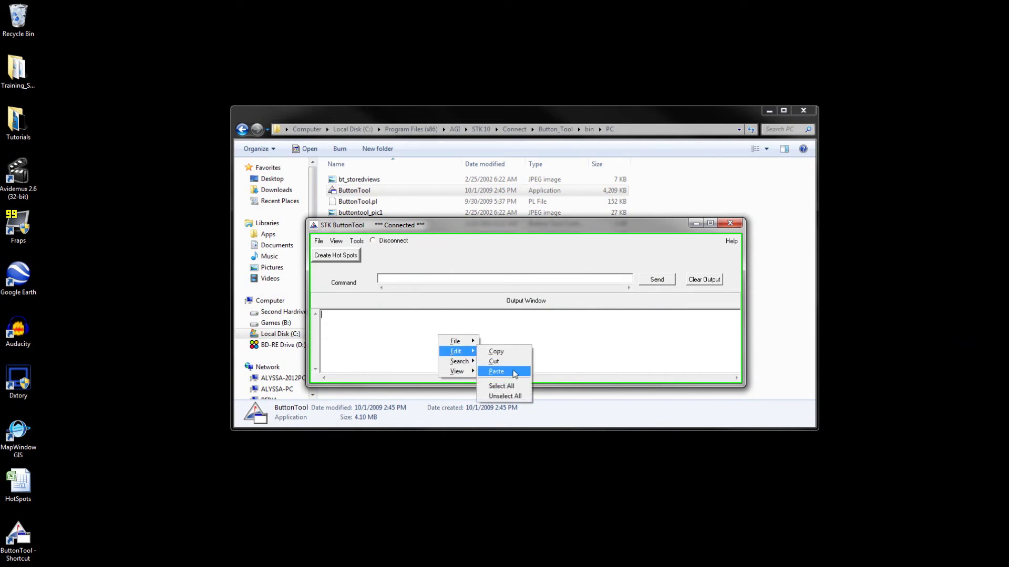
click(496, 371)
Copy the SetHeightAboveGround 3 commands in H2:H11 into the ButtonTool output as well
mouse_move(263, 561)
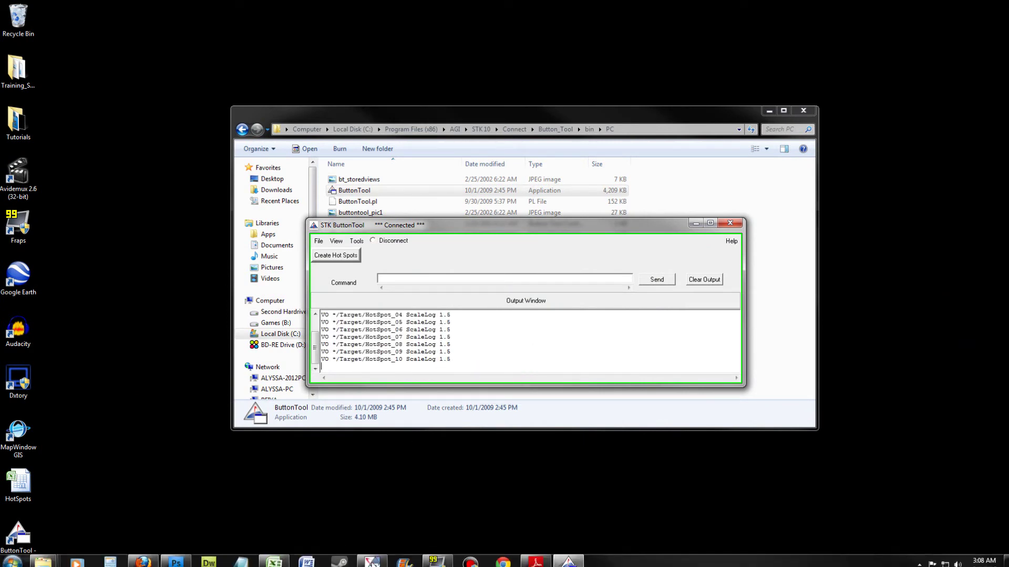
click(272, 559)
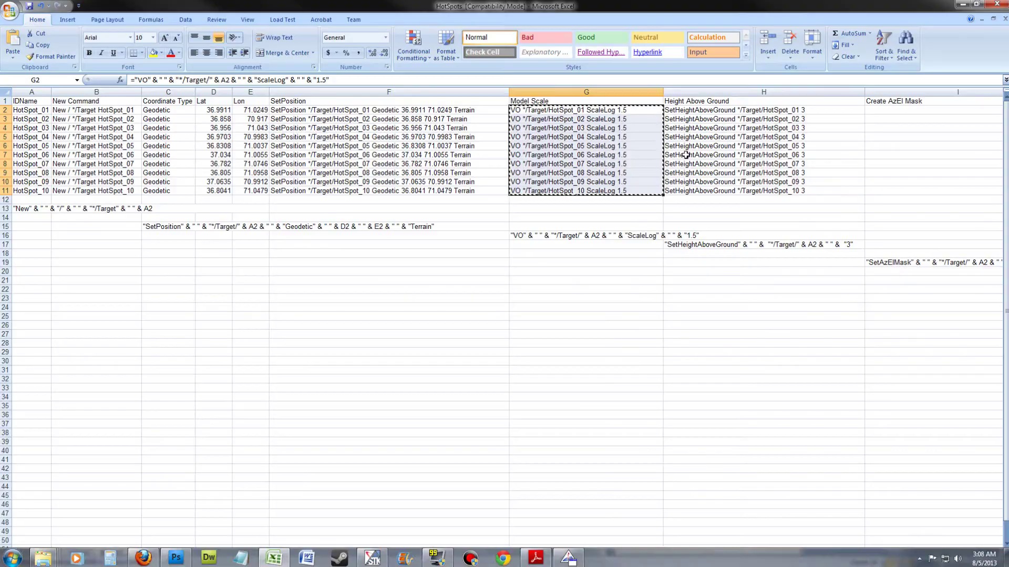
click(707, 111)
drag(706, 112, 709, 190)
key(ctrl+c)
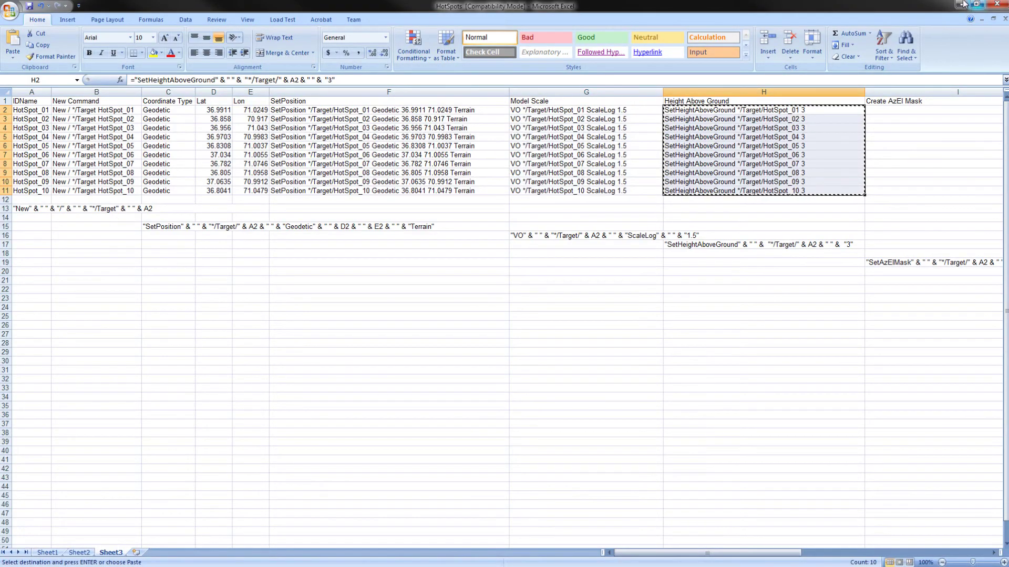
click(963, 4)
right_click(351, 373)
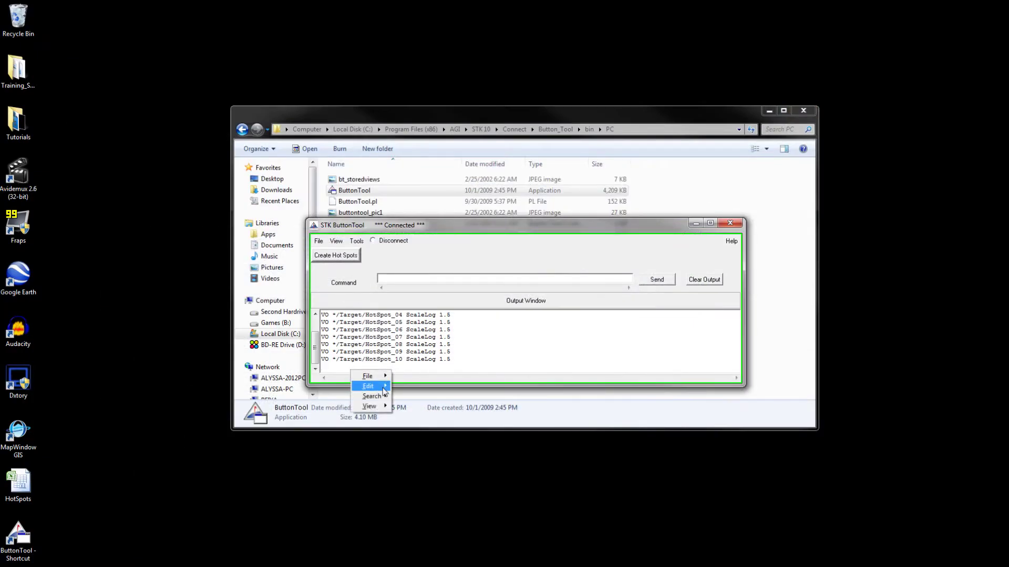
mouse_move(375, 382)
click(421, 408)
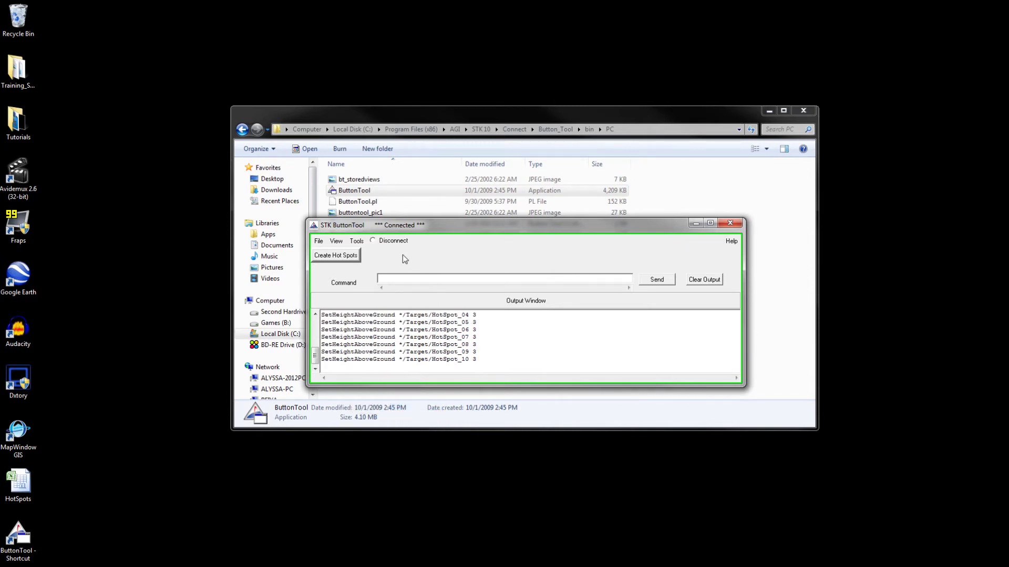
click(358, 241)
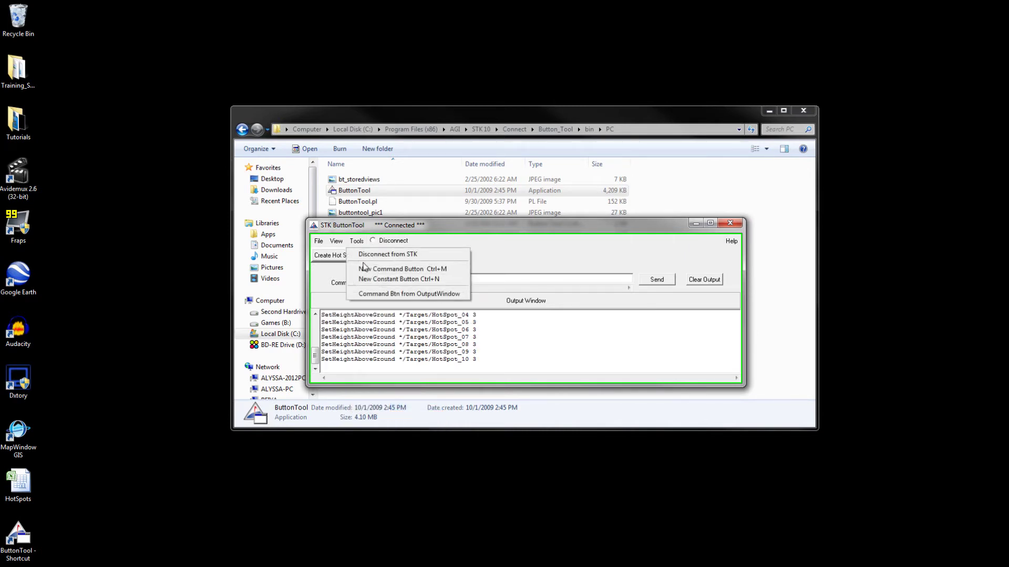
Make a 'Set HotSpot Properties' button from the output, clear the output, and run it
click(380, 294)
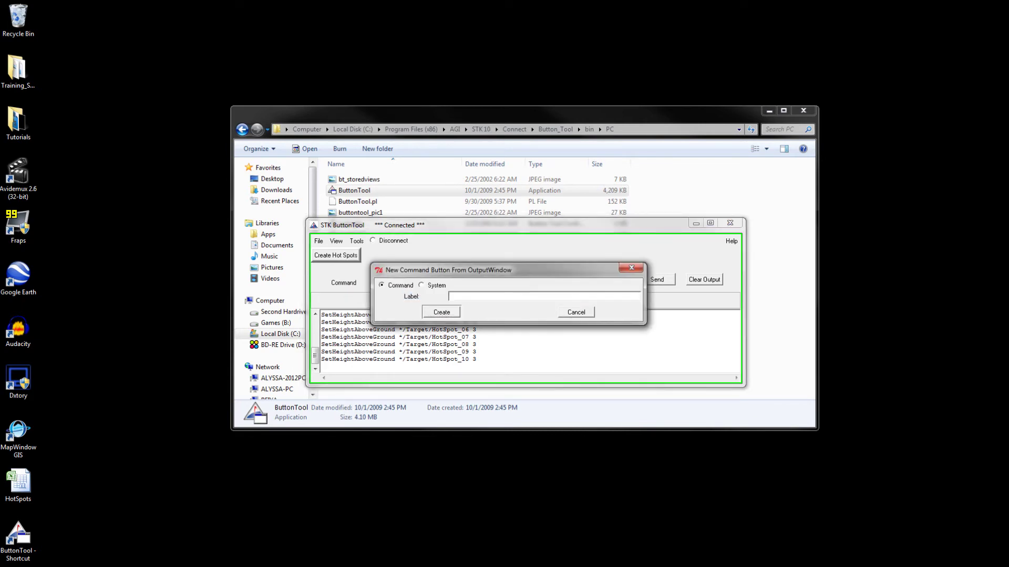
text(Set HotSpot Properties)
click(450, 309)
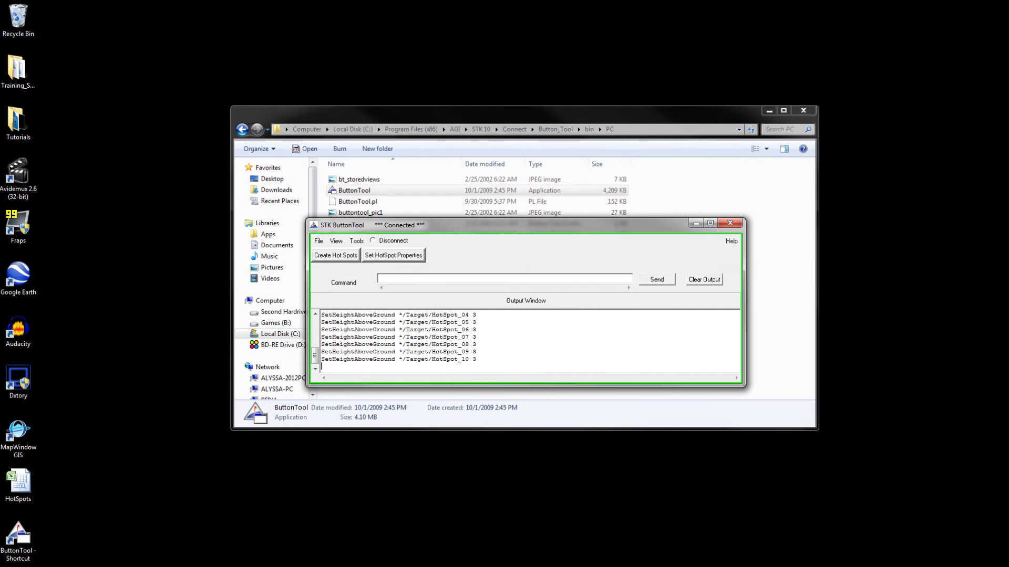
click(704, 280)
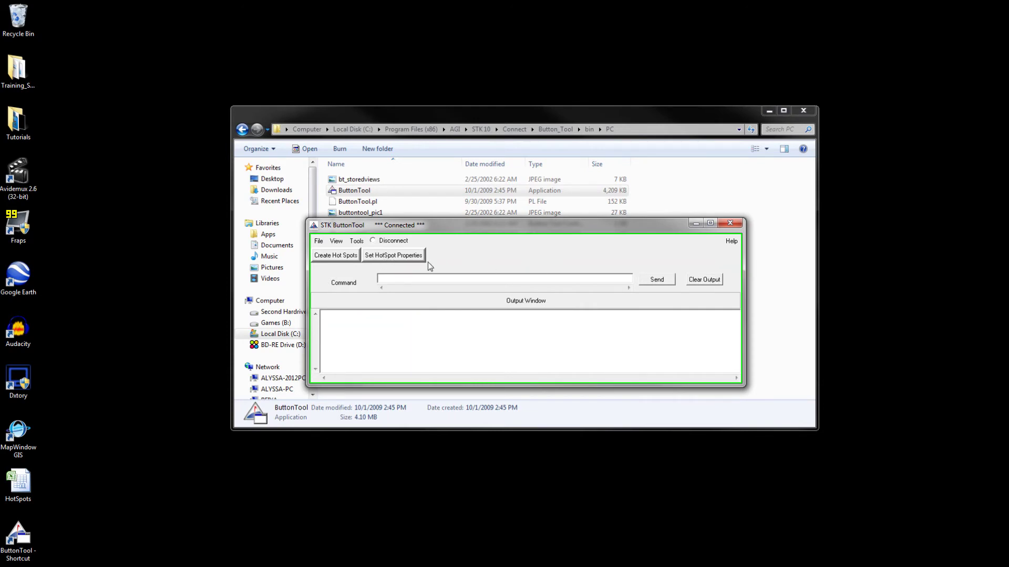
click(384, 256)
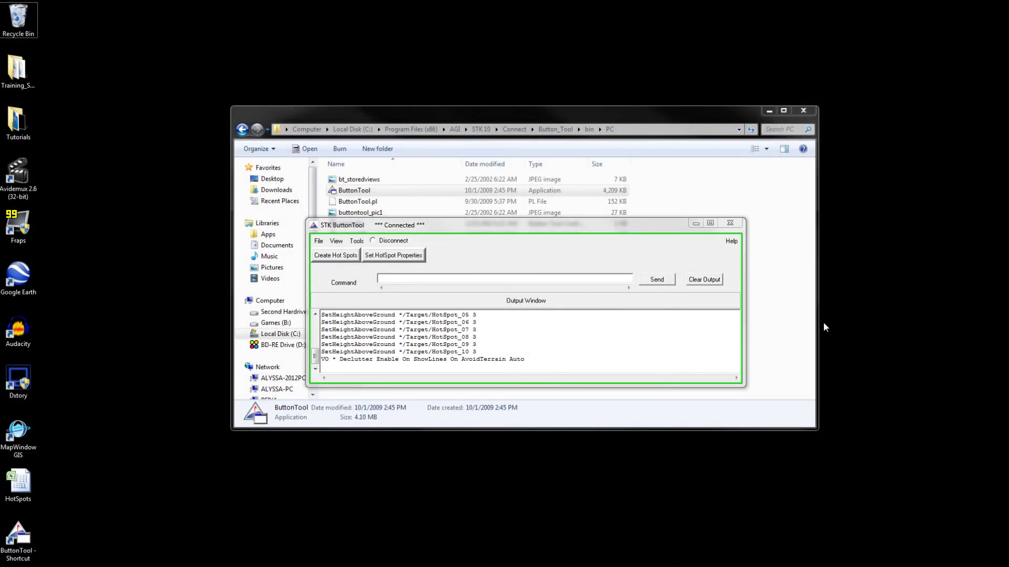
Send 'VO * Declutter Enable On ShowLines On AvoidTerrain Auto' to STK
click(708, 281)
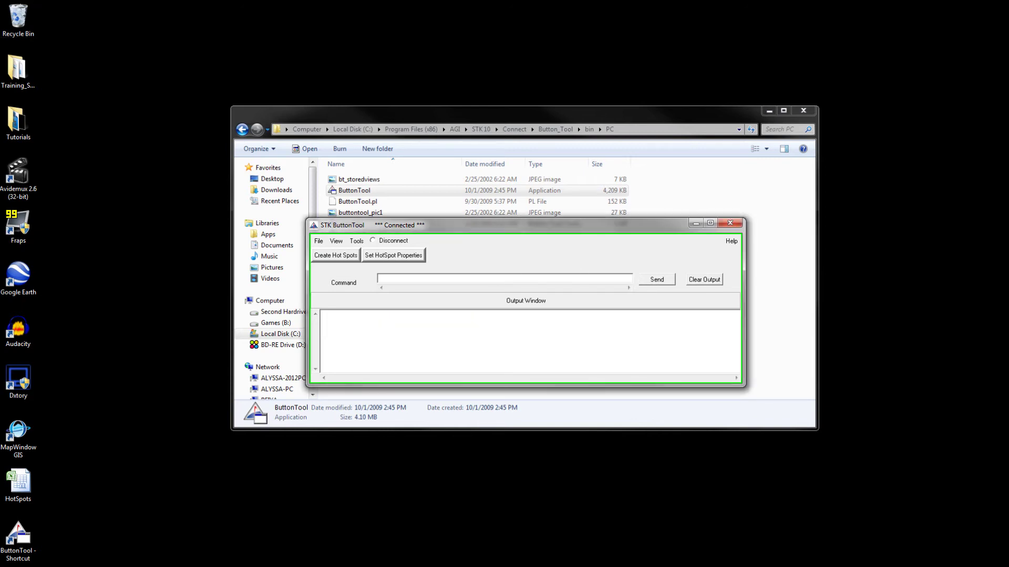
key(ctrl+v)
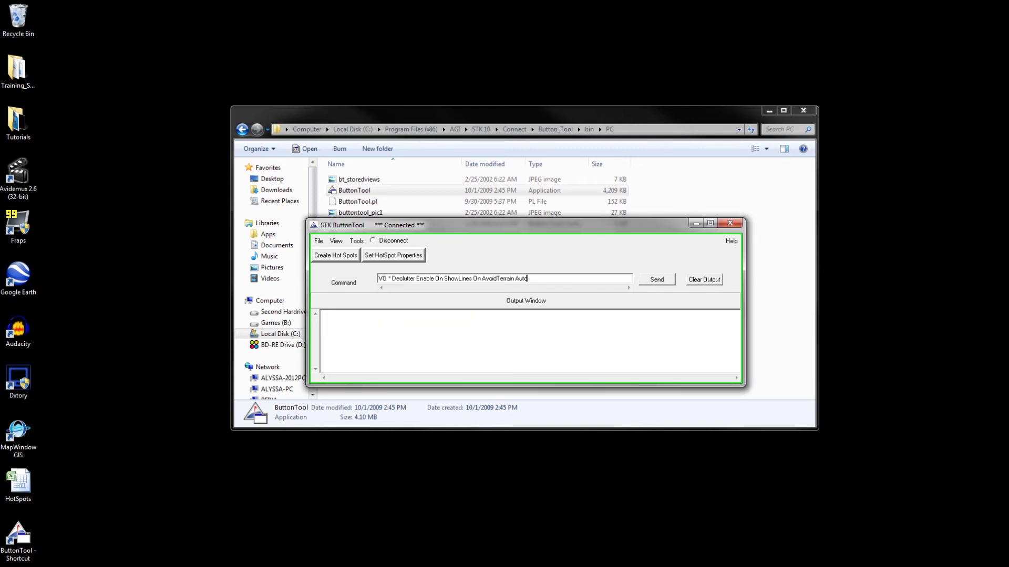
click(651, 284)
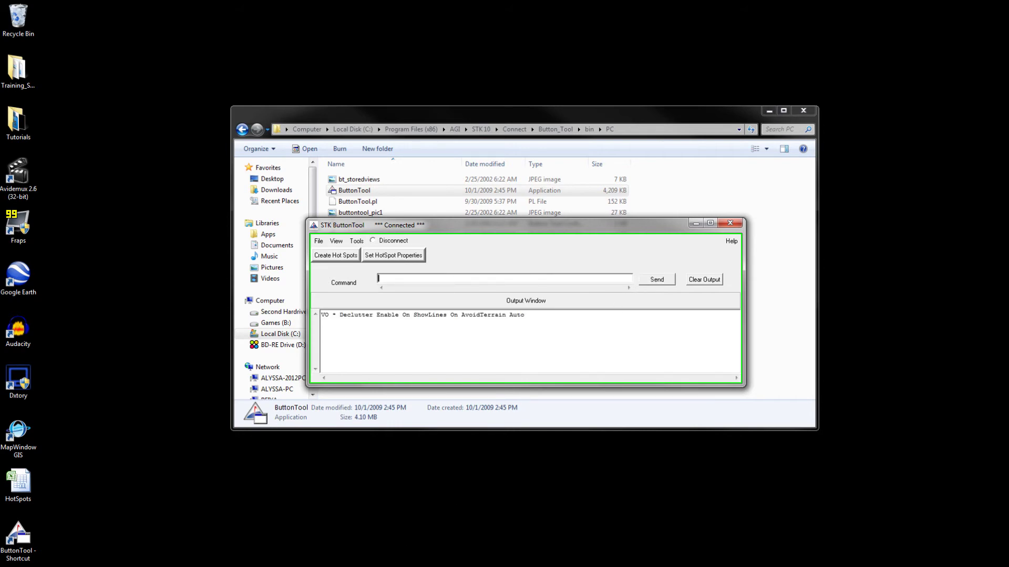
Bring up STK and tilt the 3D view toward the horizon over the HotSpots
click(373, 558)
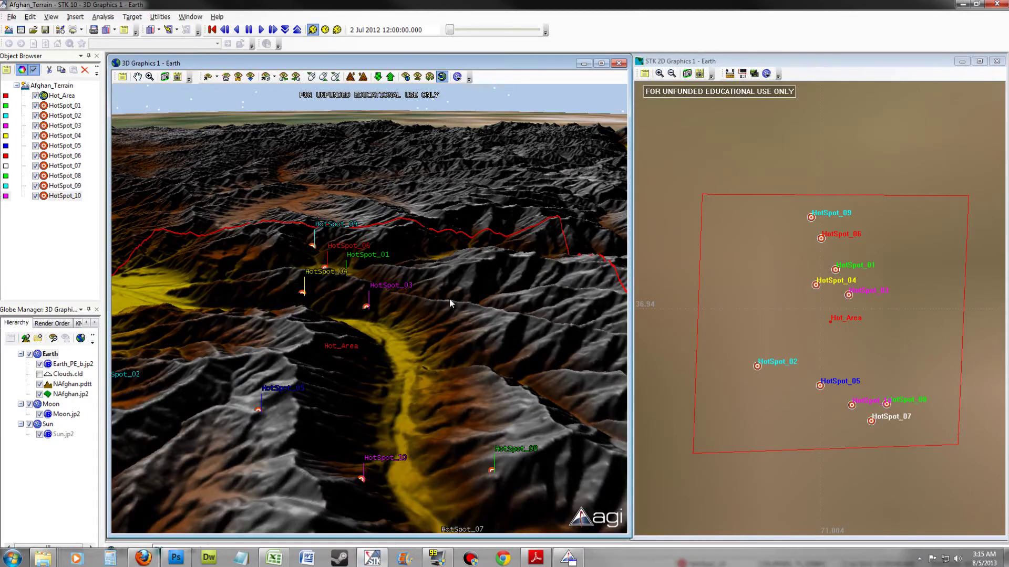
drag(450, 304, 446, 282)
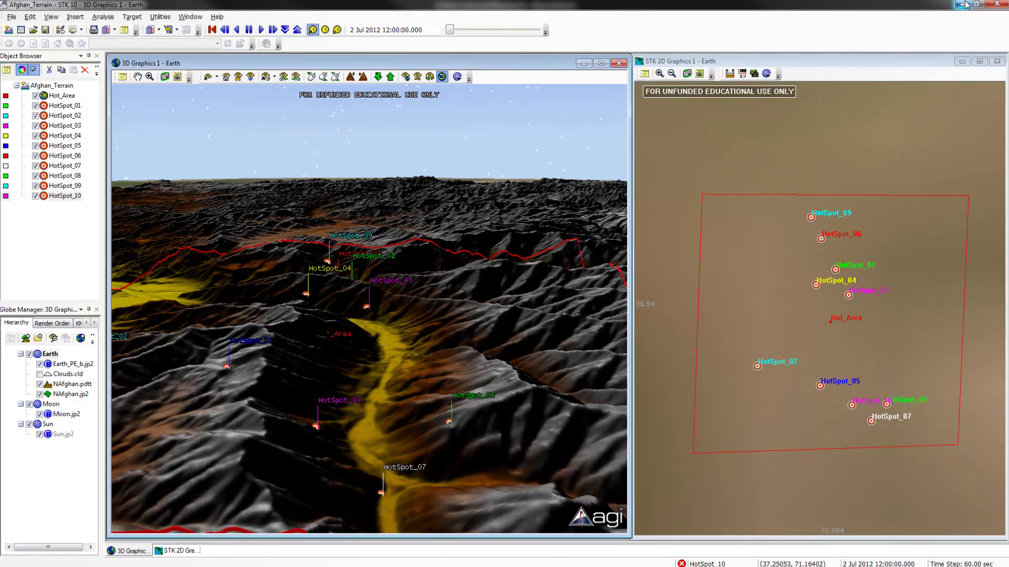
Fill SetAzElMask Terrain 3 down I2:I11 and SetConstraint AzElMask On down J2:J11
click(965, 4)
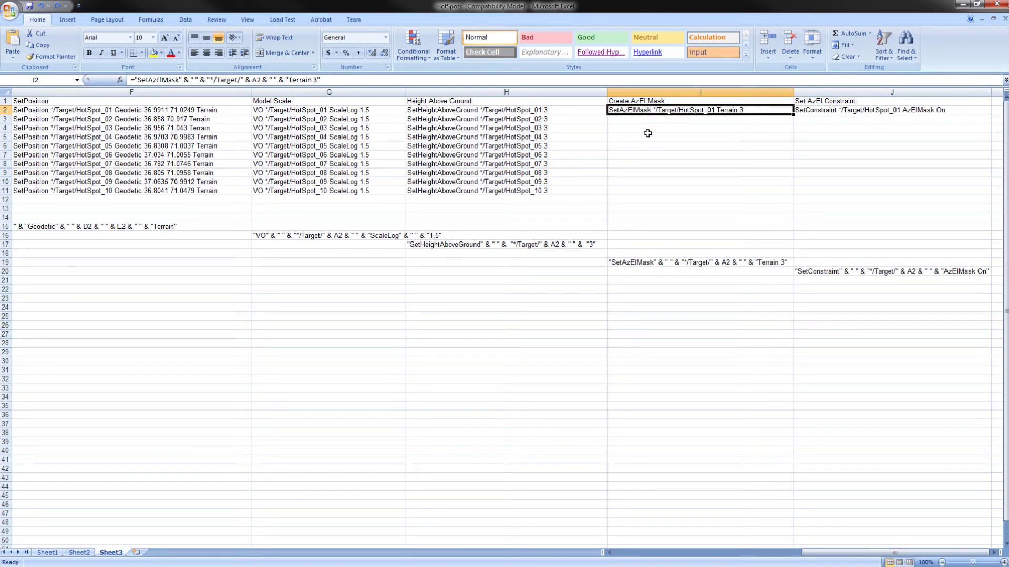
drag(647, 110, 645, 198)
key(ctrl+d)
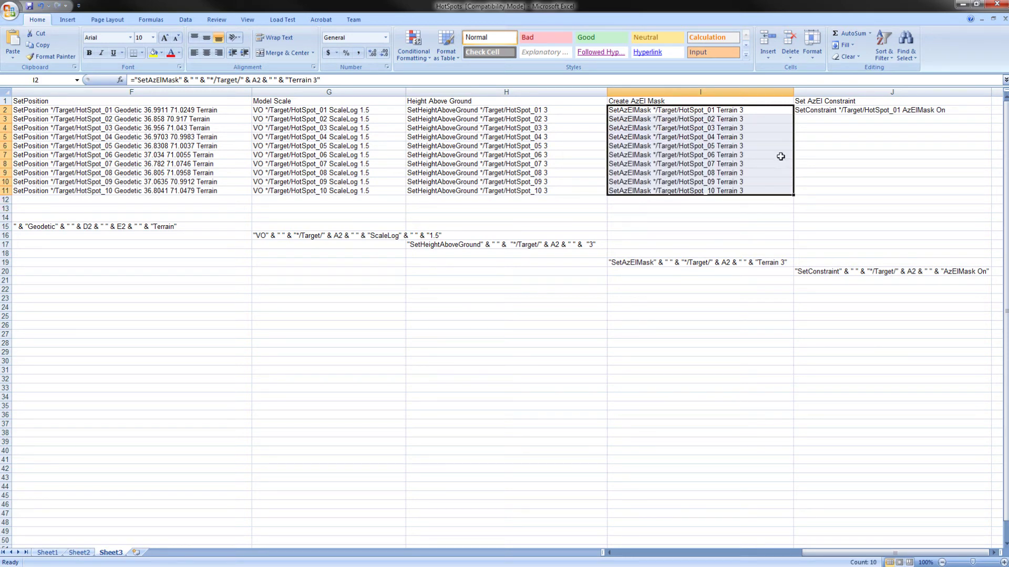
drag(825, 113, 832, 188)
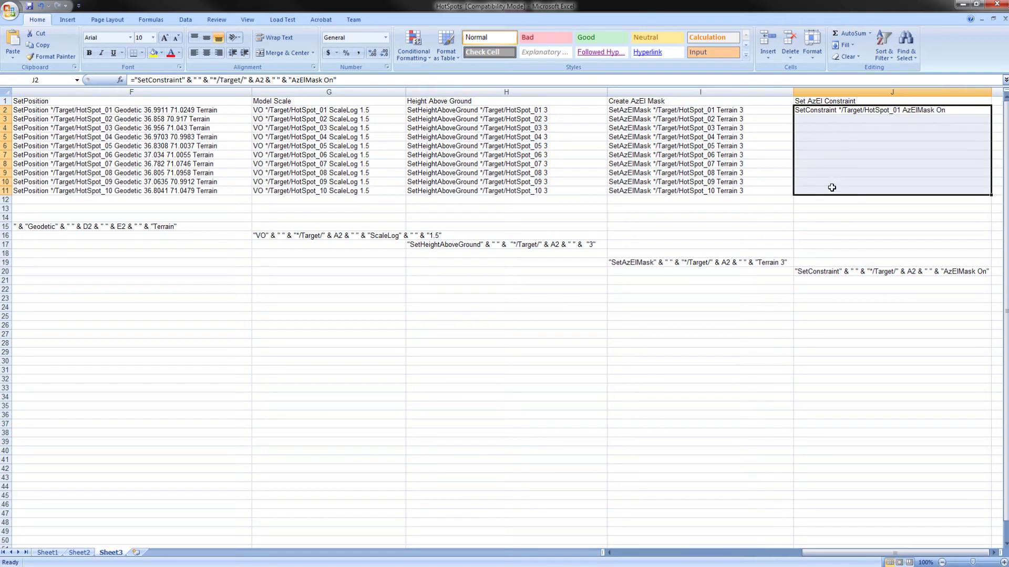
key(ctrl+d)
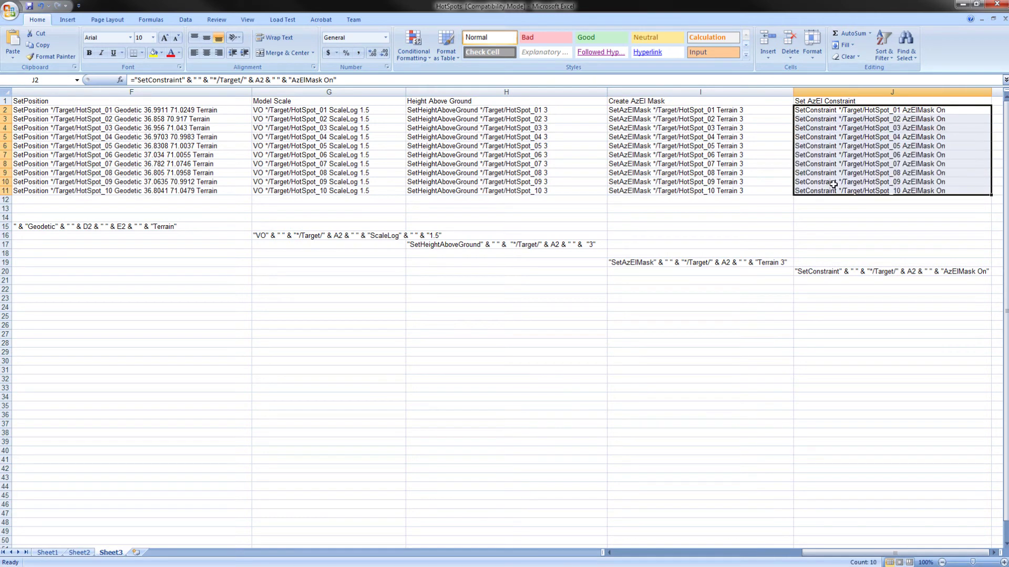
Copy the SetAzElMask Terrain 3 commands in I2:I11 into the ButtonTool output
click(890, 202)
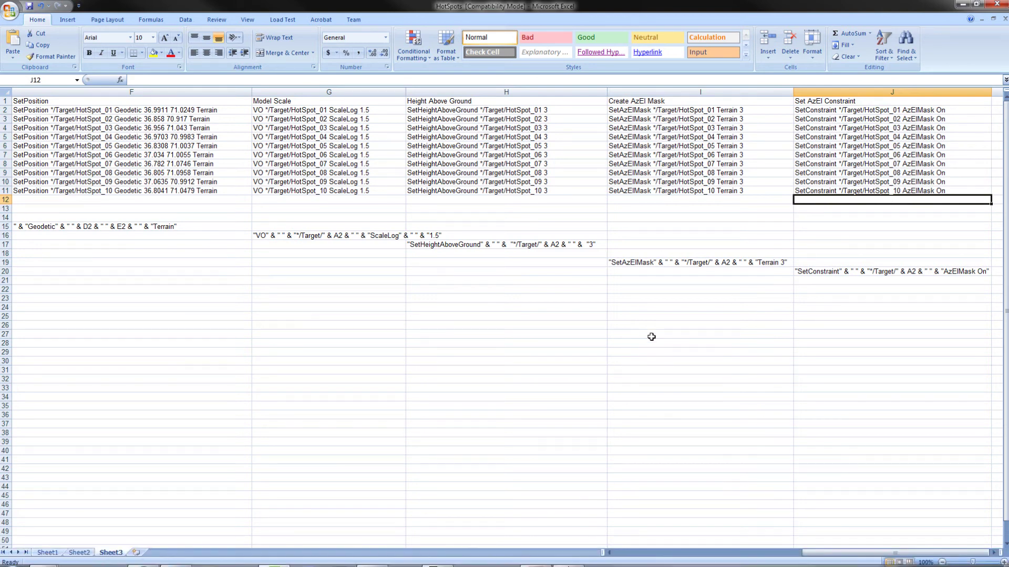
click(568, 558)
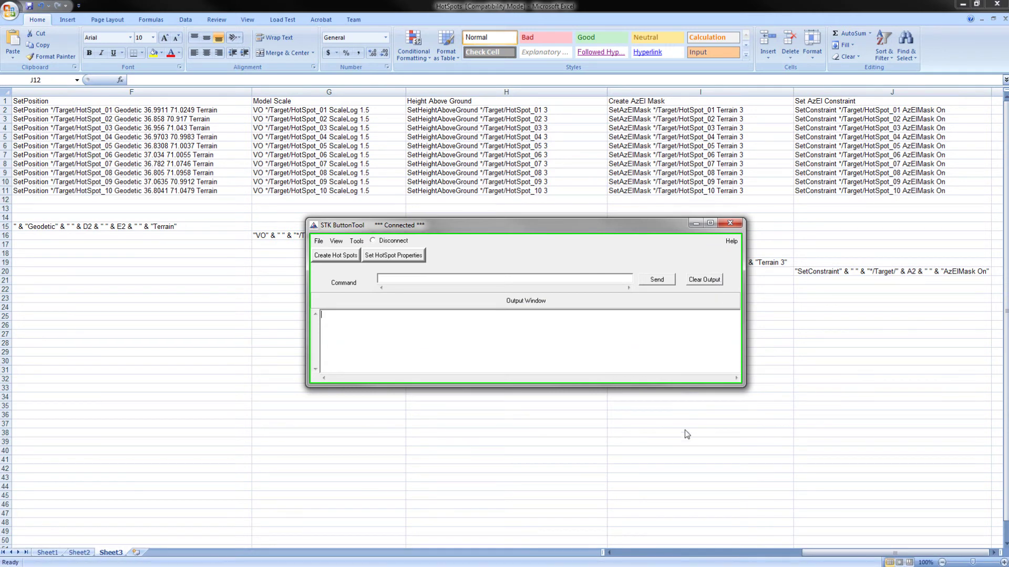
click(657, 112)
click(657, 112)
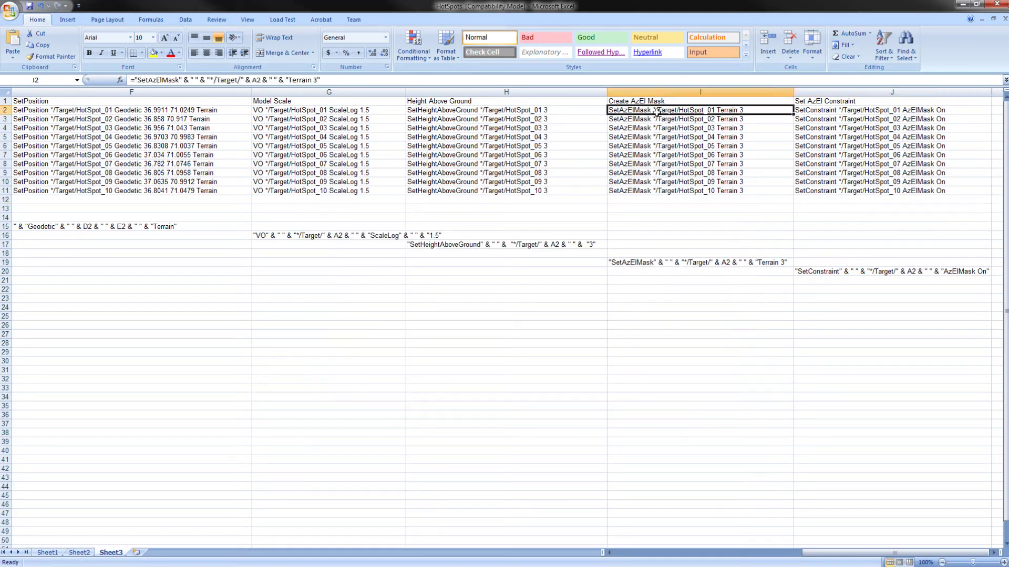
drag(657, 112, 667, 191)
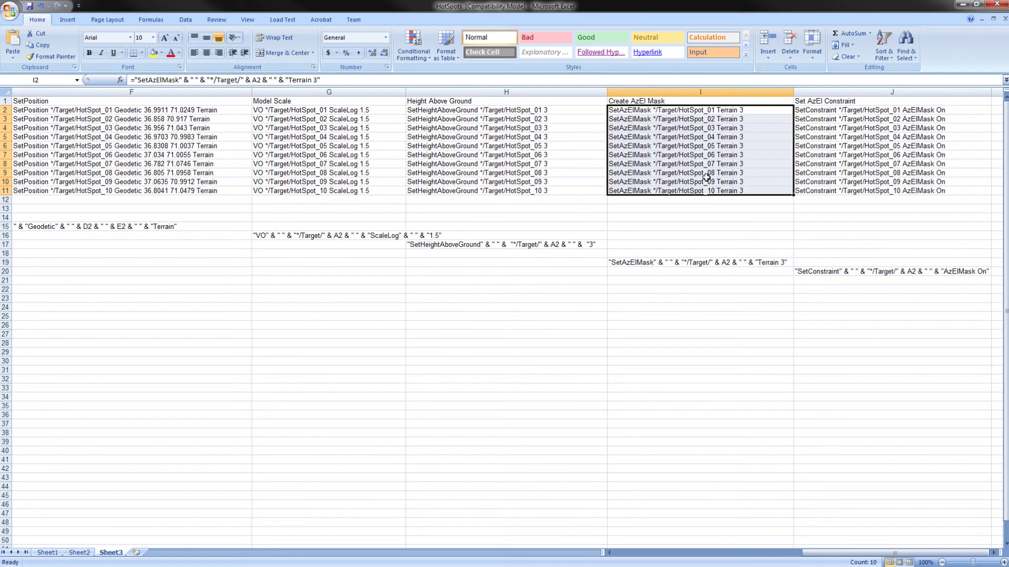
key(ctrl+c)
click(963, 4)
right_click(503, 341)
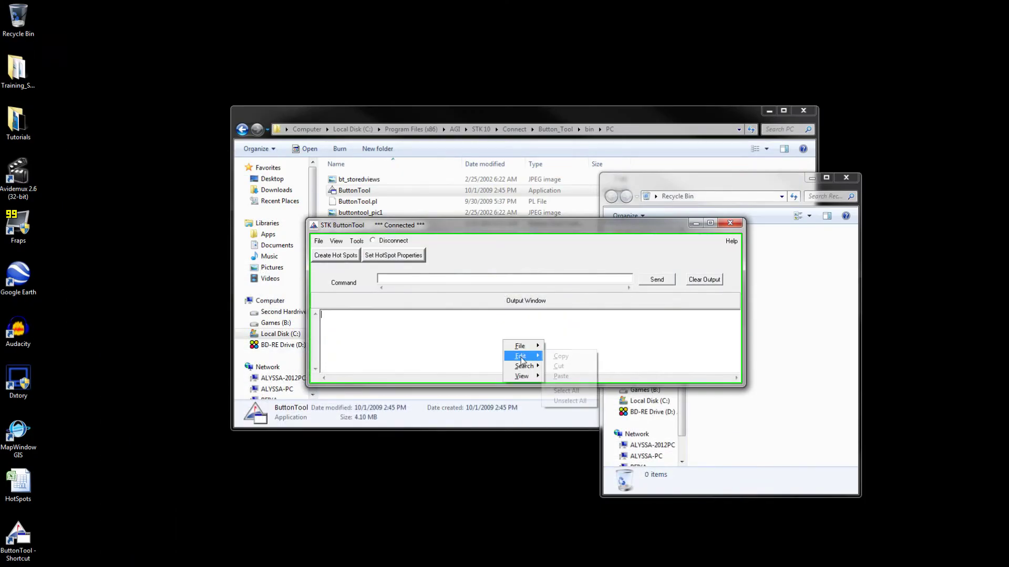
click(580, 379)
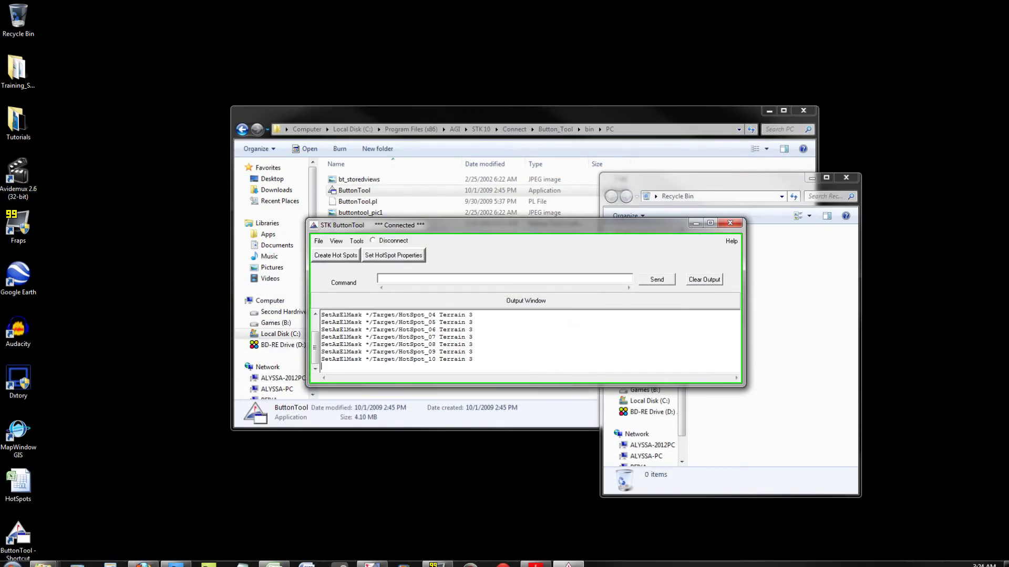
Copy the SetConstraint AzElMask On commands in J2:J11 into the ButtonTool output
click(274, 558)
drag(875, 110, 878, 189)
key(ctrl+c)
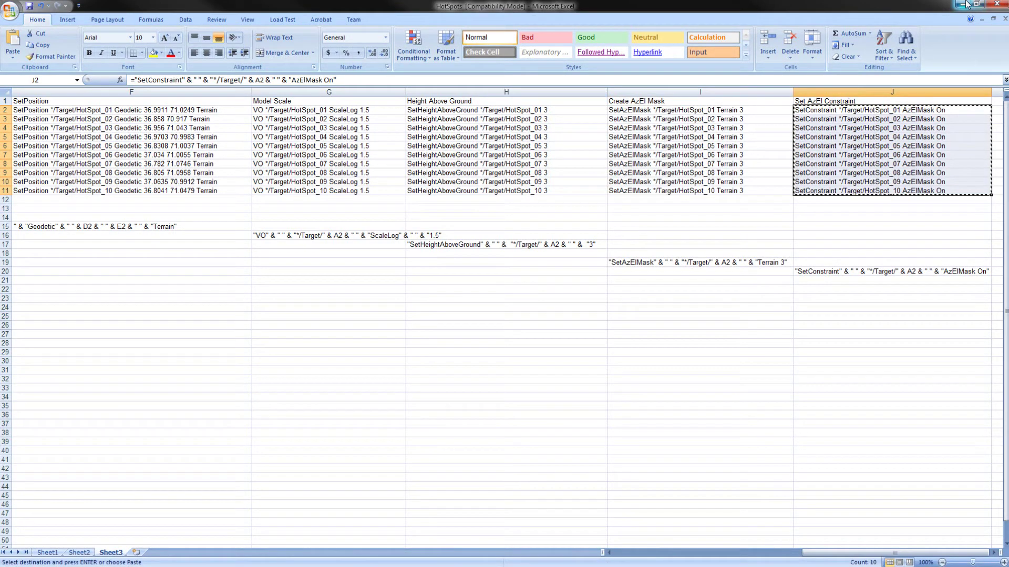
click(963, 4)
right_click(392, 368)
mouse_move(408, 381)
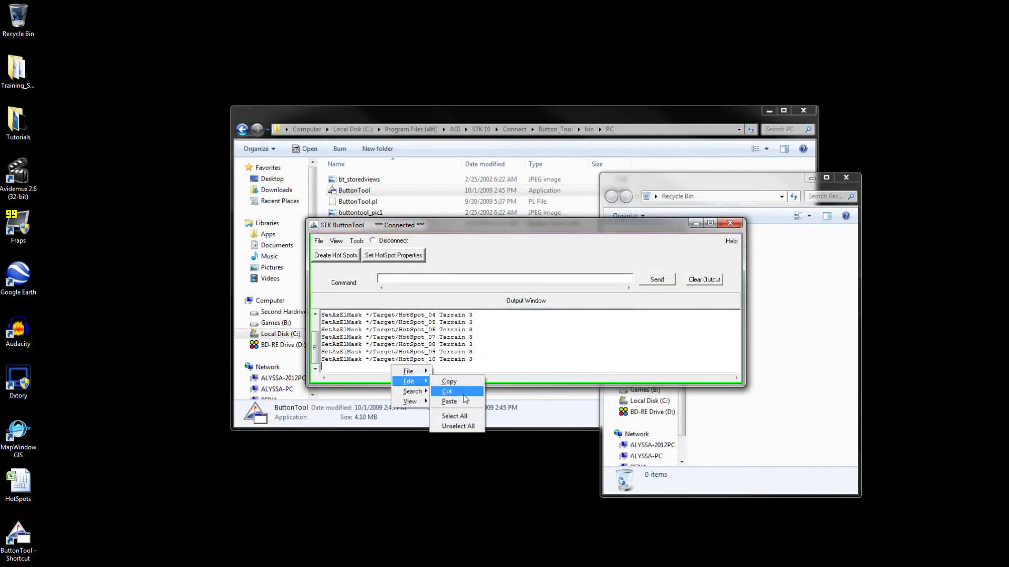
click(452, 401)
click(360, 240)
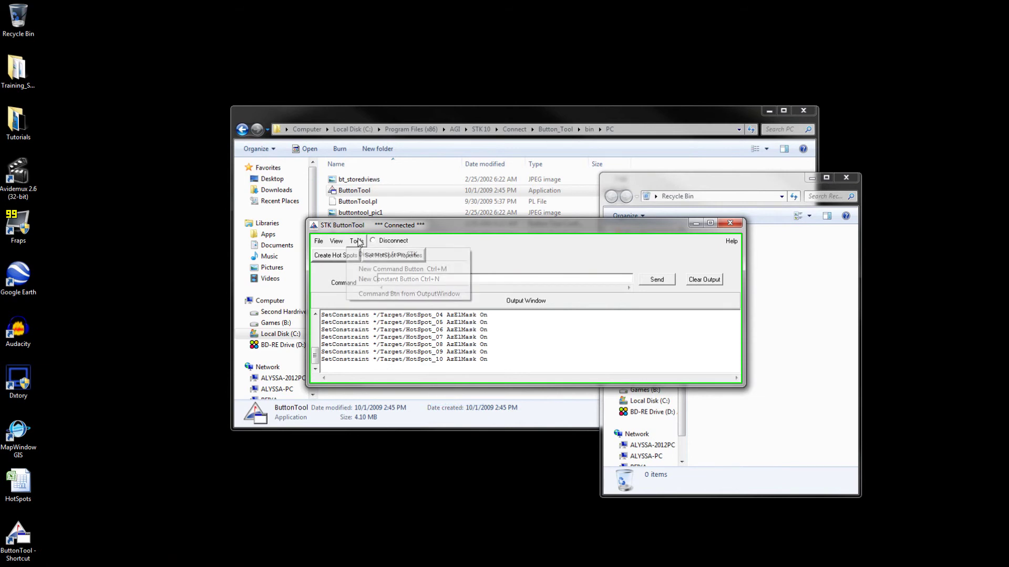
Create a 'Set AzEL Mask' button from the output commands, clear the output, and run it
click(388, 298)
click(450, 296)
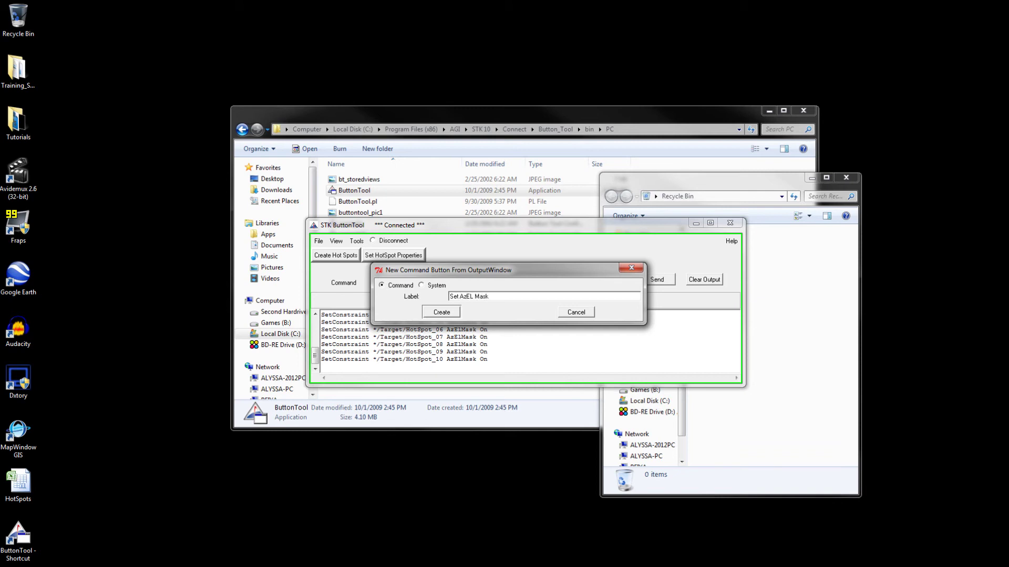
click(441, 312)
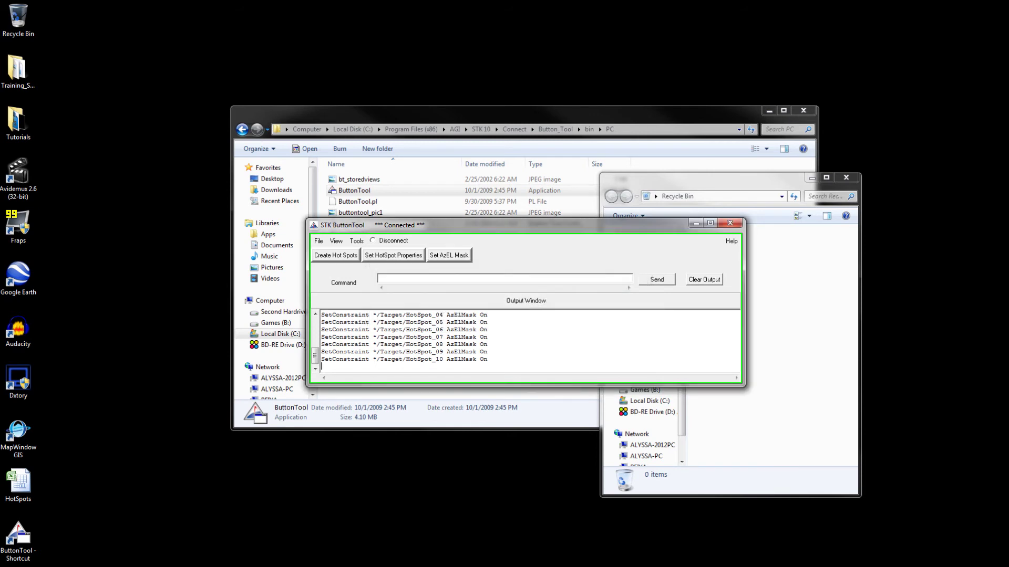
click(718, 280)
click(453, 257)
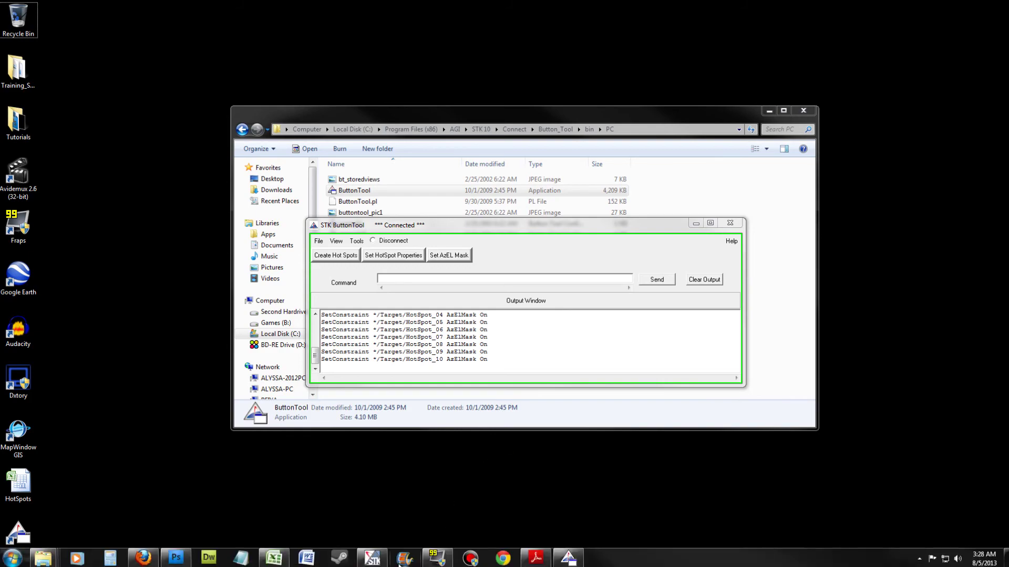
Check that HotSpot_01 through HotSpot_10 have the Az-El Mask basic constraint enabled, closing without changes
click(386, 513)
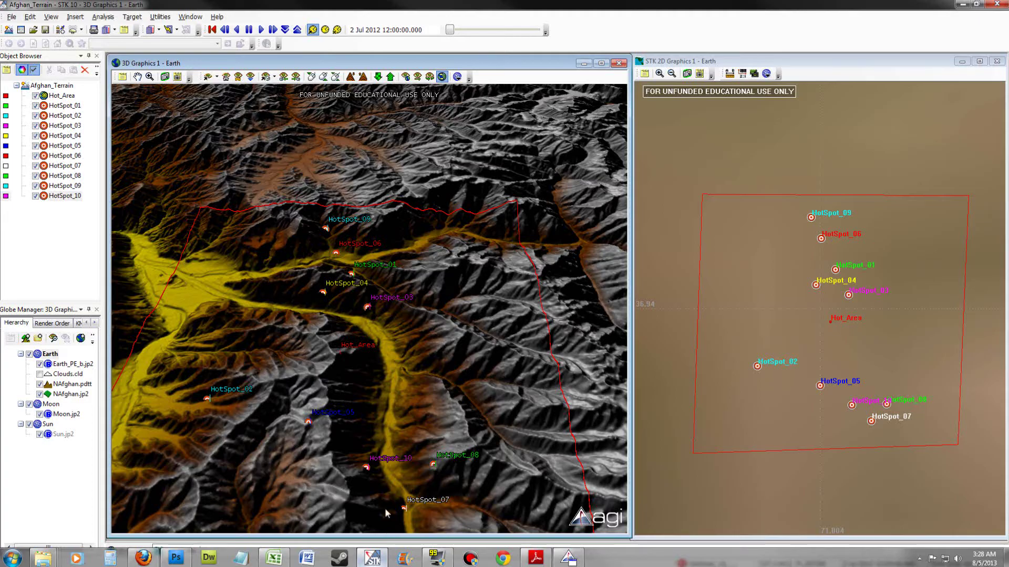
click(61, 105)
shift+click(63, 197)
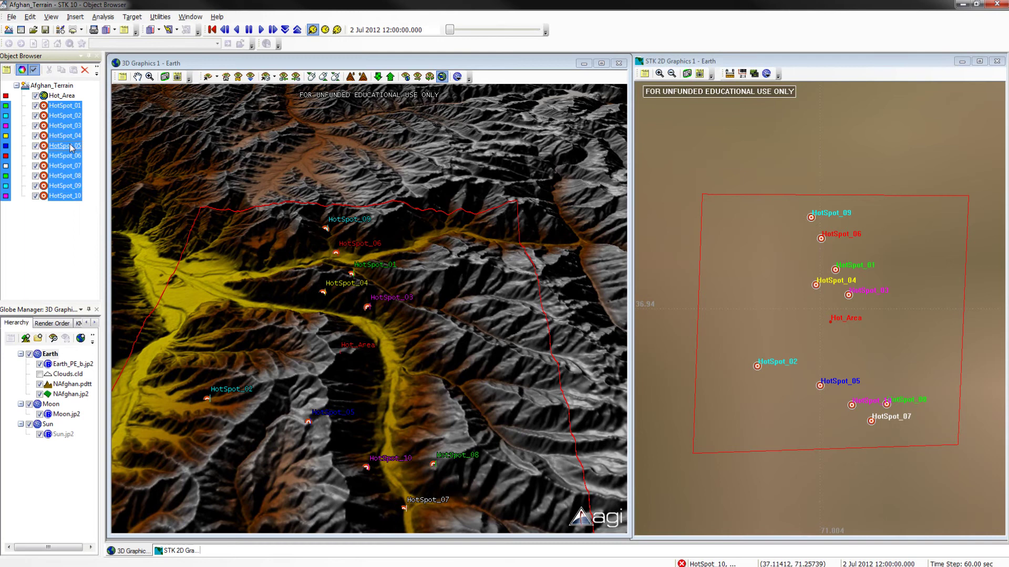
right_click(71, 147)
click(105, 151)
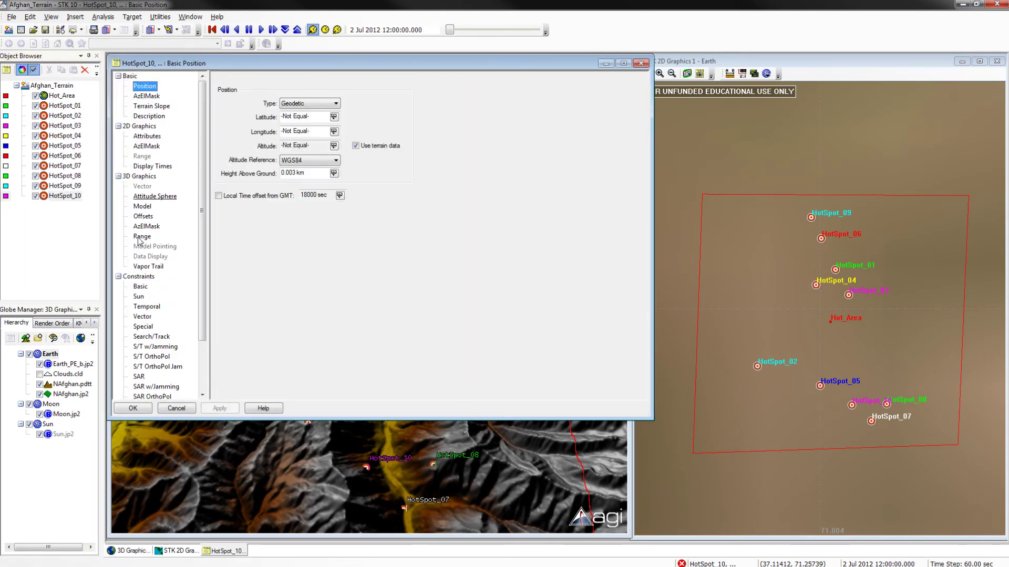
click(140, 287)
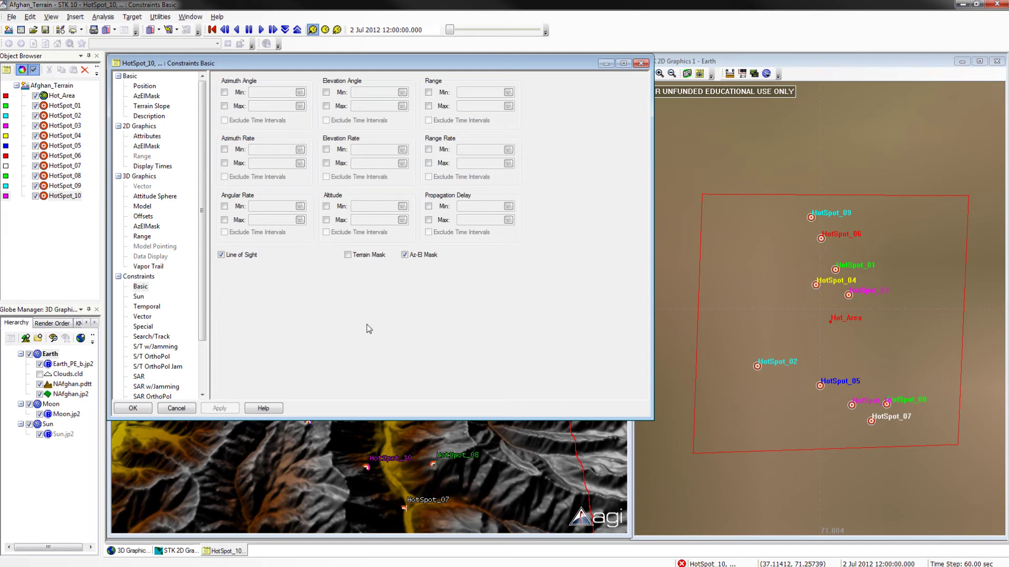
click(191, 409)
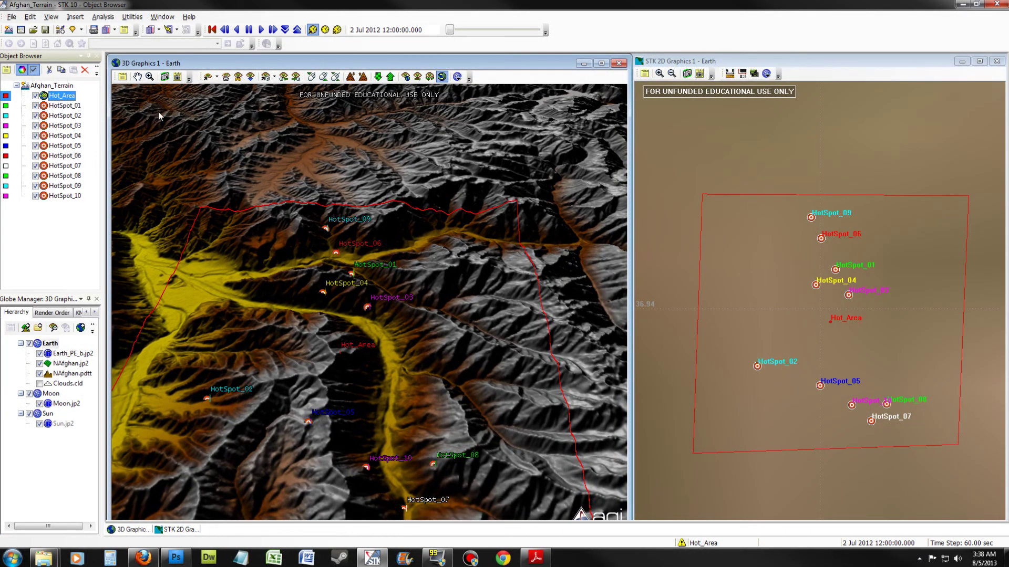
Insert an aircraft from the Predator.ac aircraft file into the scenario
click(60, 30)
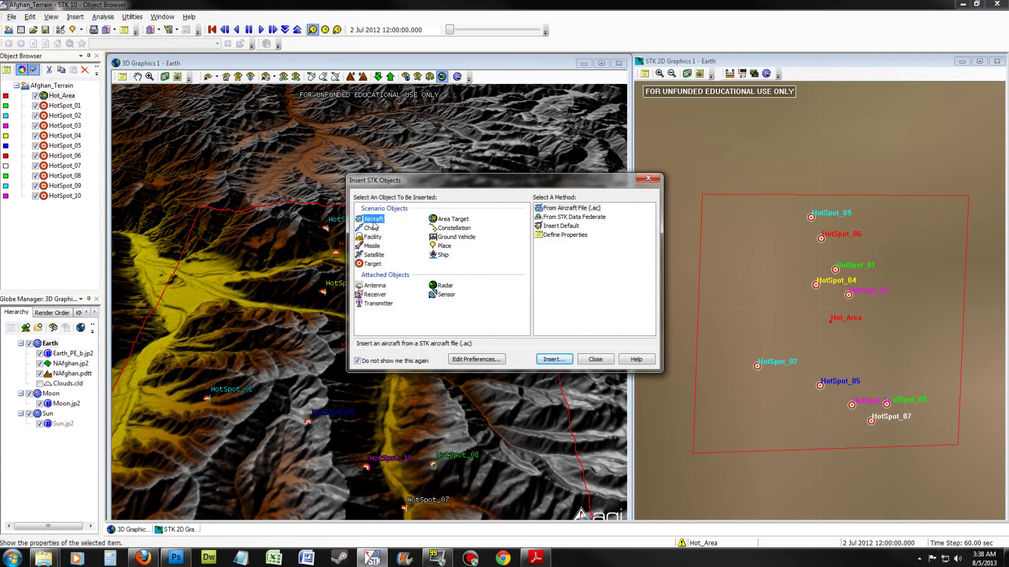
click(556, 210)
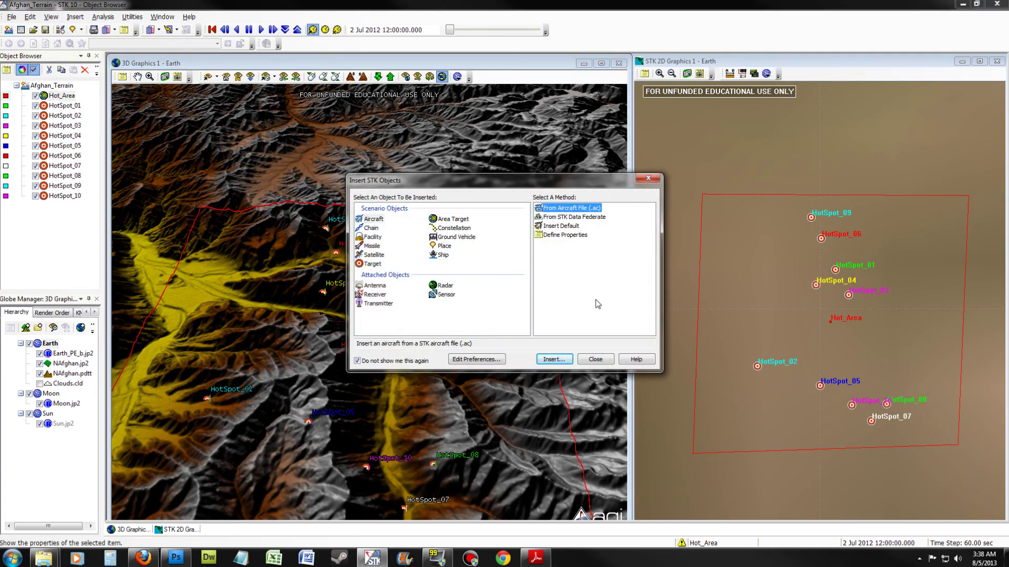
click(554, 360)
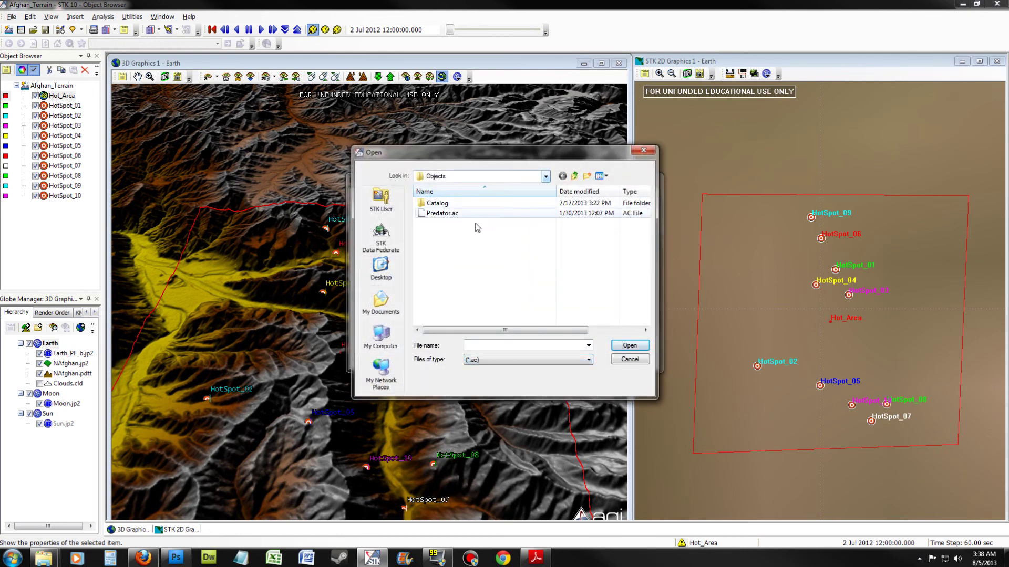
click(446, 213)
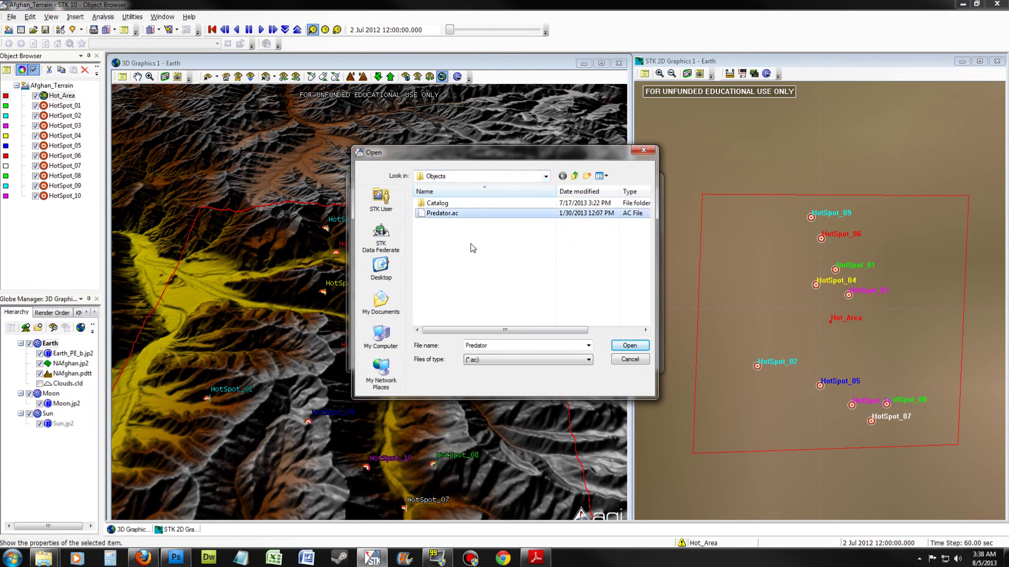
click(629, 345)
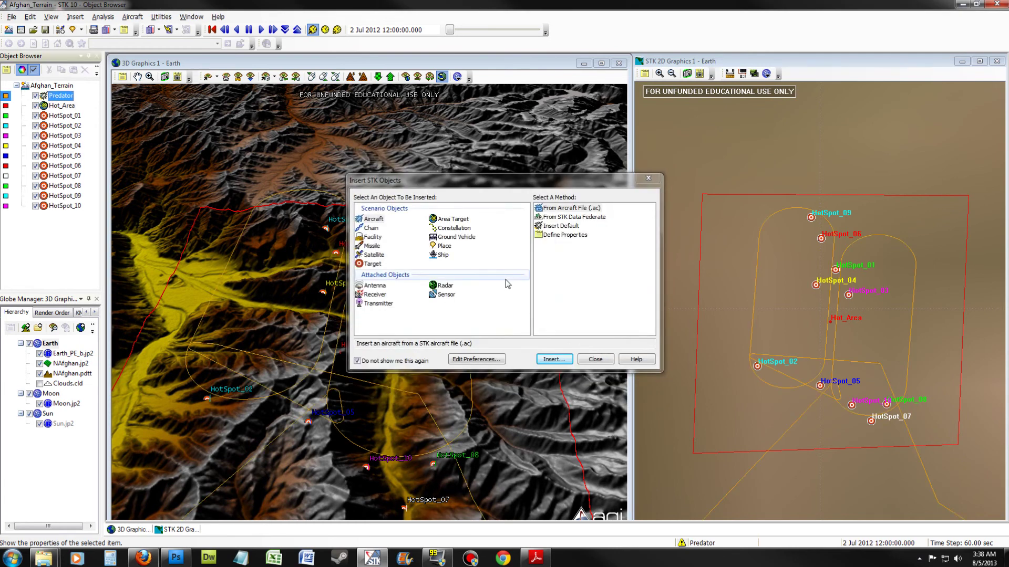
click(599, 359)
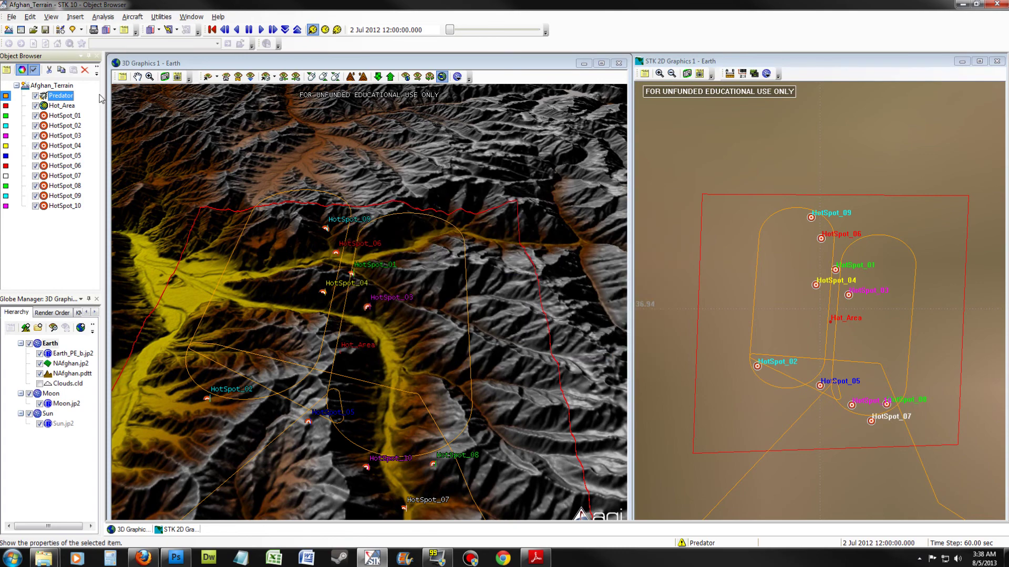
Review the Predator's basic constraints, including its -90 to -50 deg elevation angle limit
right_click(64, 98)
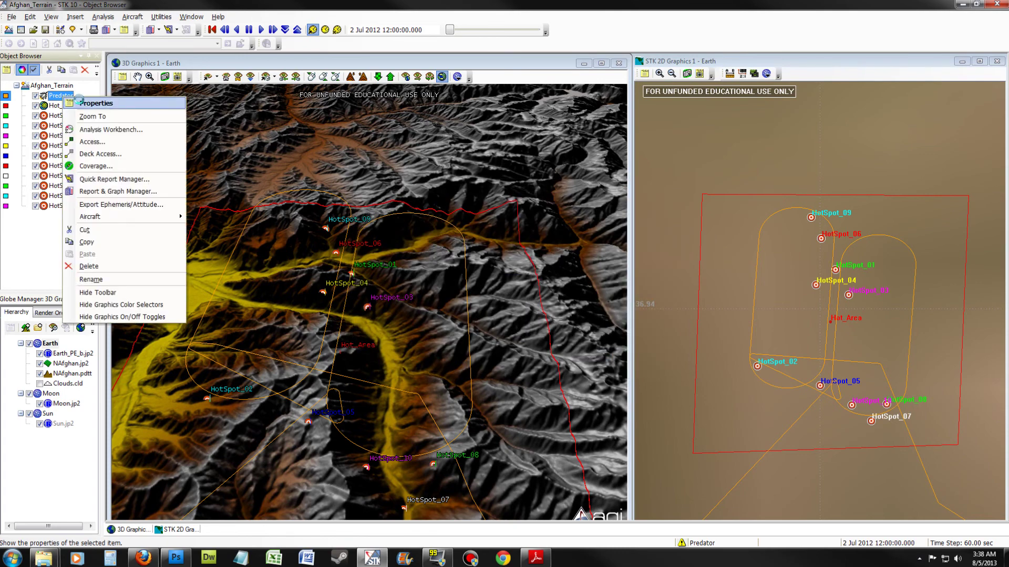
click(73, 102)
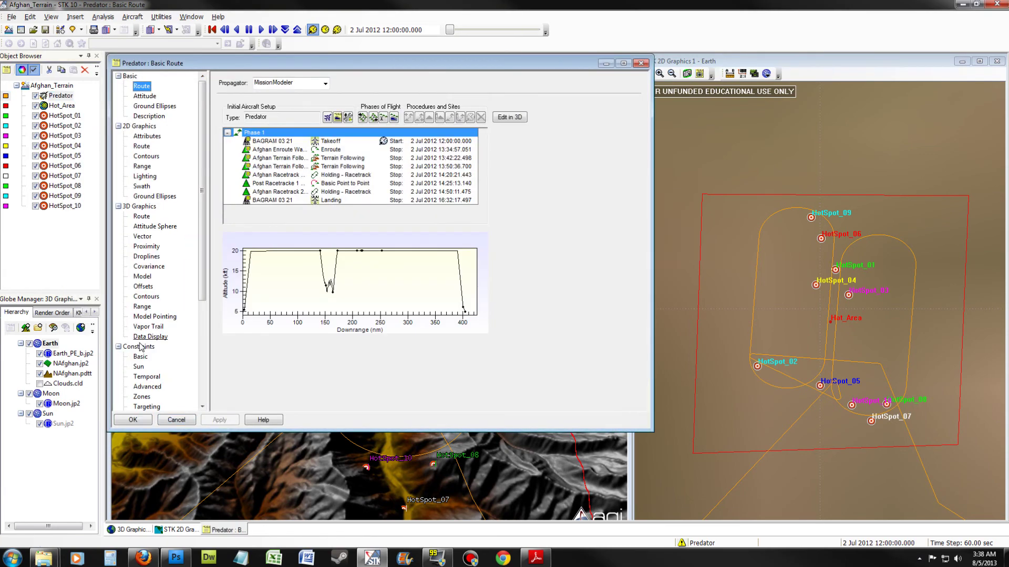
click(140, 357)
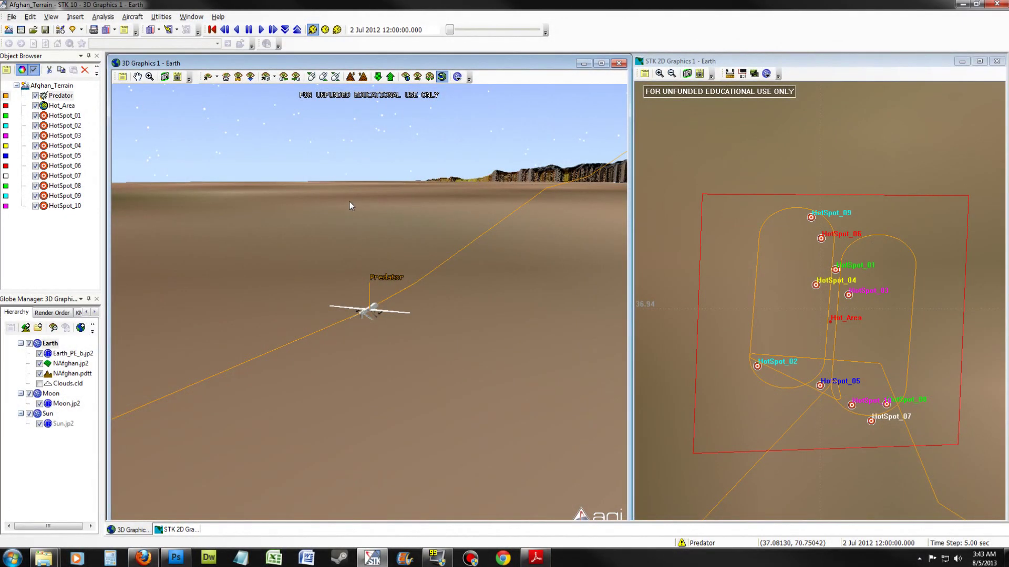
Graph Predator's access to HotSpot_01–HotSpot_10, then remove all accesses and close the window
right_click(62, 98)
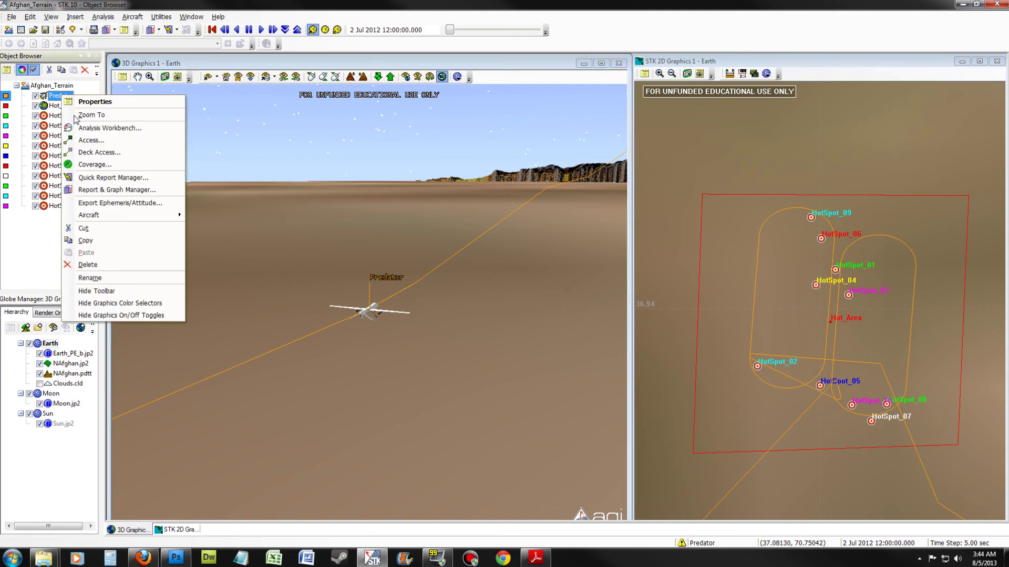
click(92, 140)
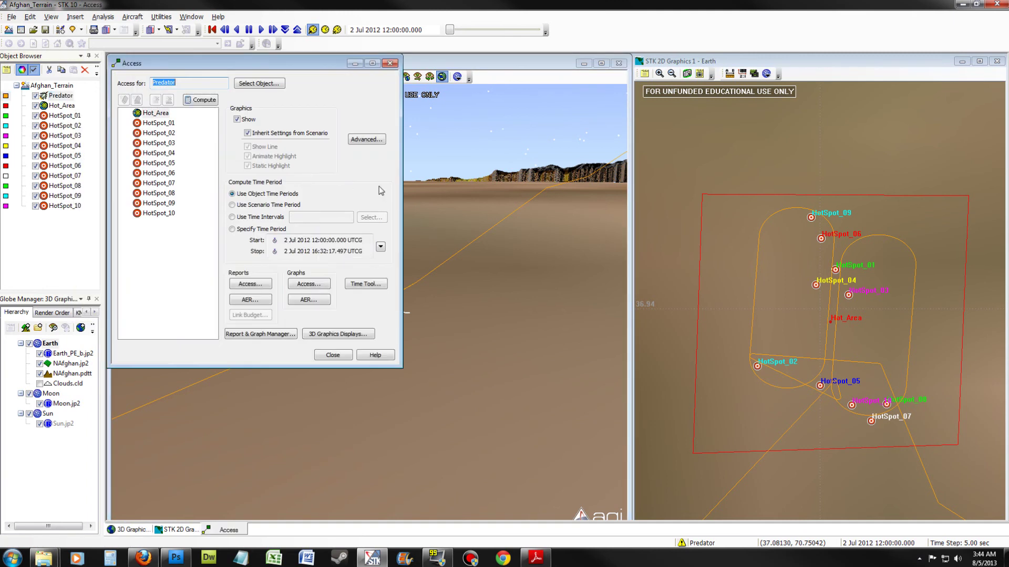
click(164, 124)
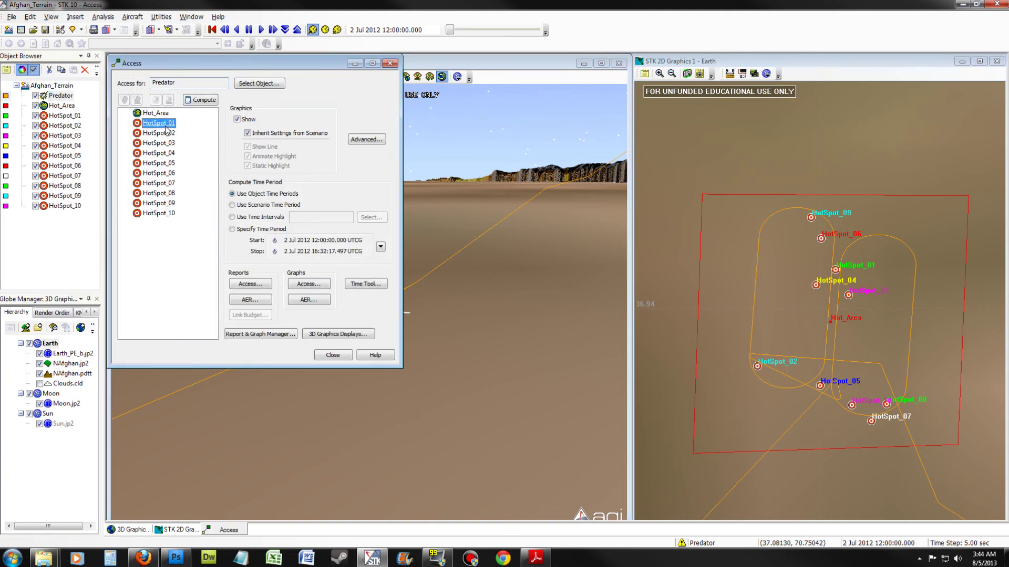
shift+click(172, 216)
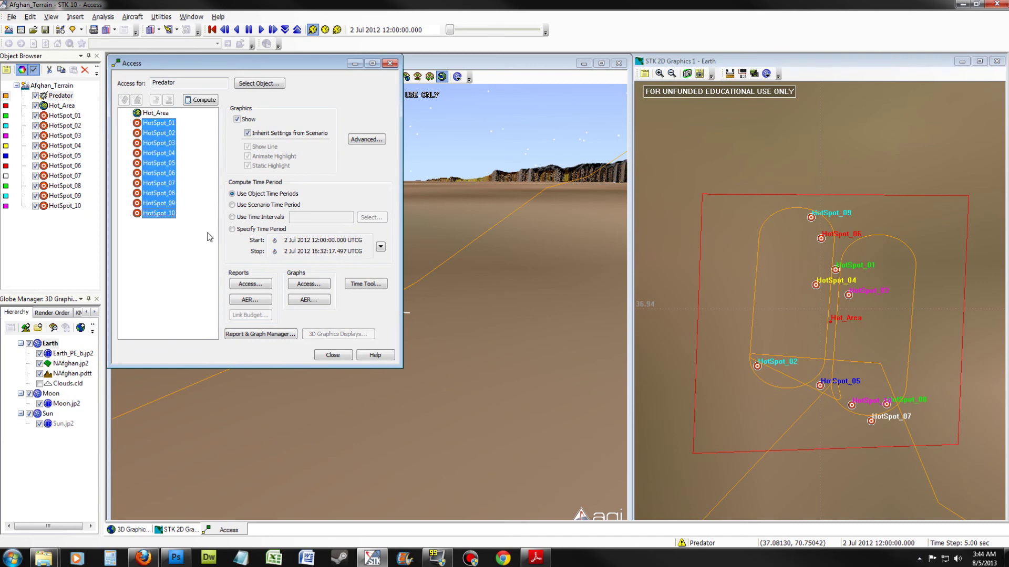
click(309, 284)
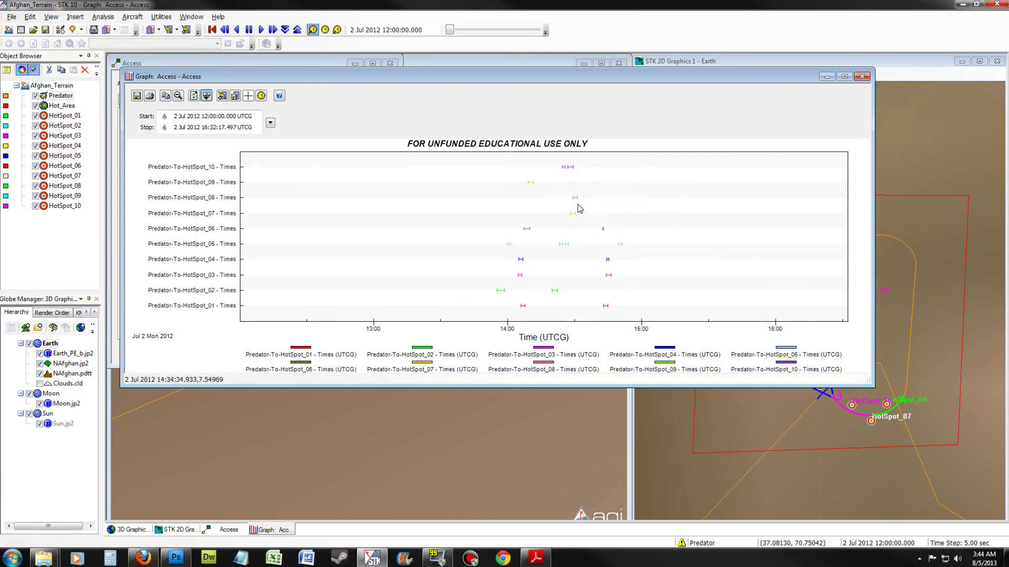
click(862, 76)
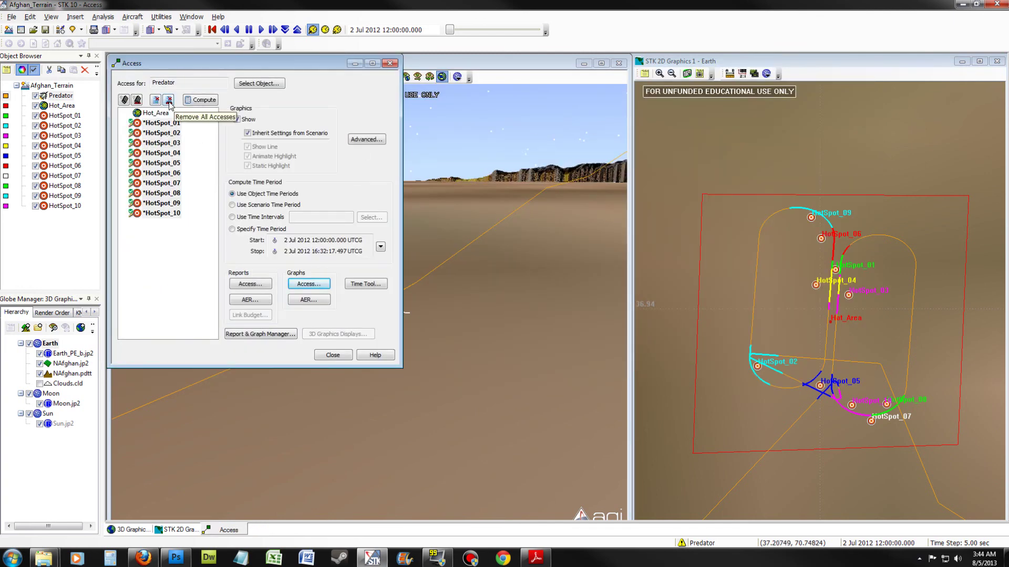
click(168, 101)
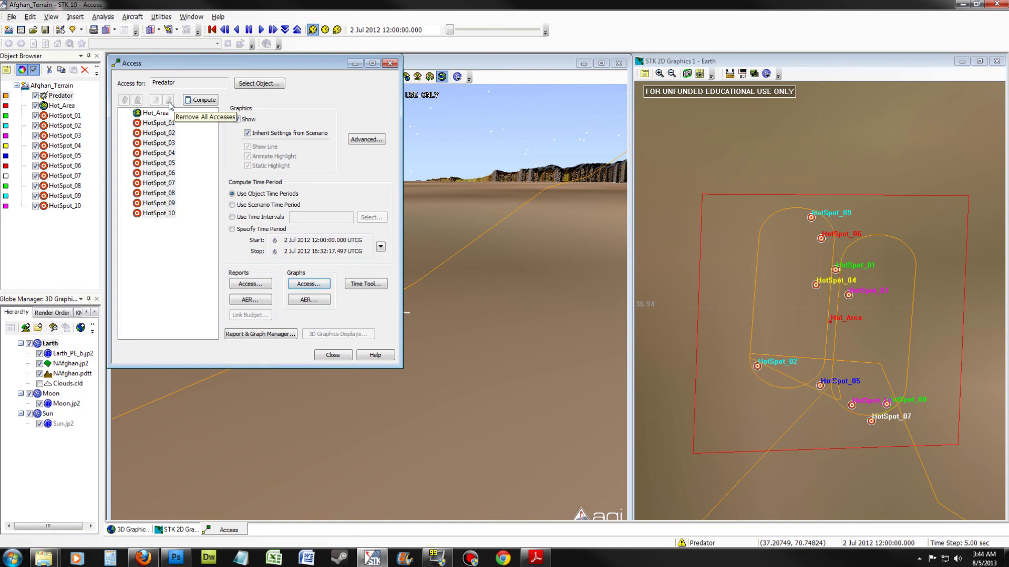
click(333, 356)
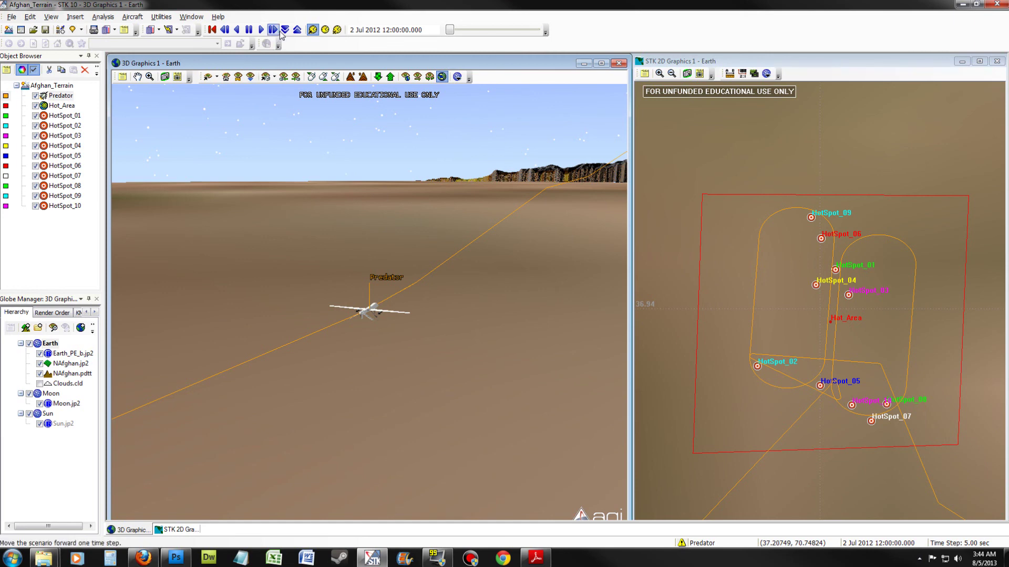
Play the animation, advancing the clock to 2 Jul 2012 12:01:05 UTCG
click(261, 32)
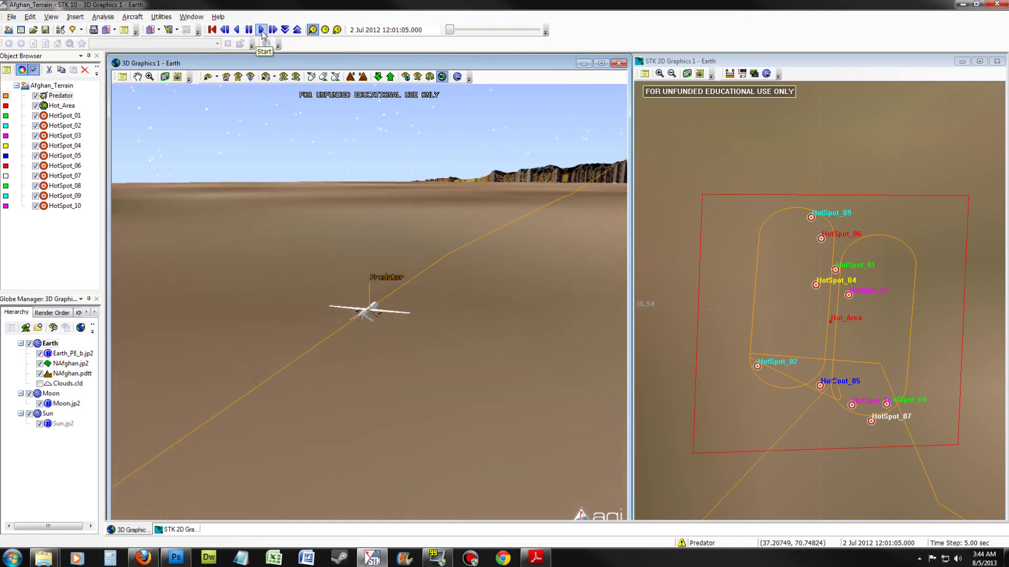